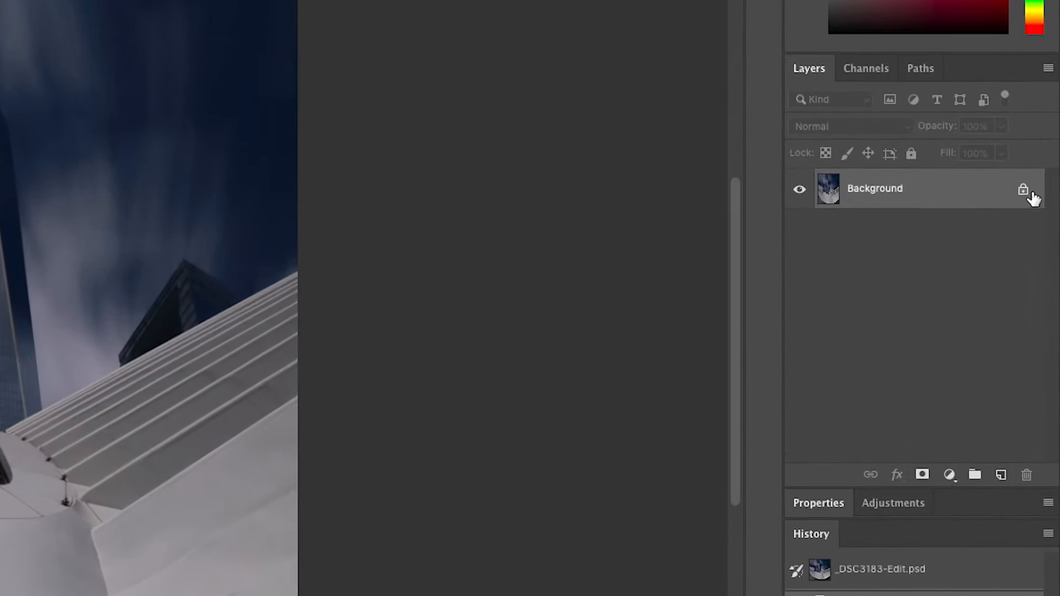
# - Unlock the Background layer and rename it Image
pyautogui.click(1023, 192)
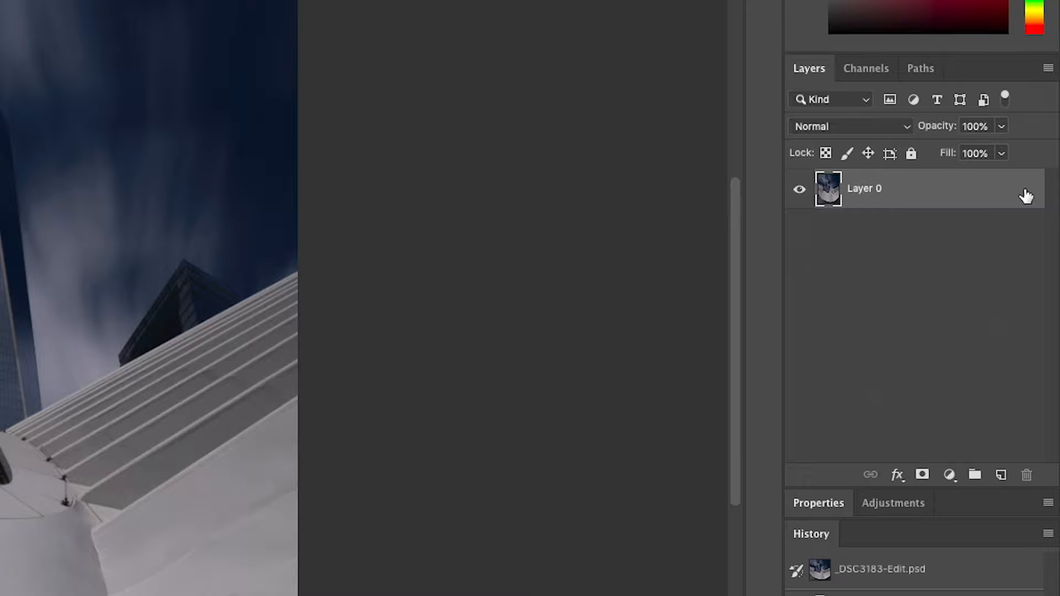
pyautogui.doubleClick(864, 189)
pyautogui.write('Image')
pyautogui.press('Return')
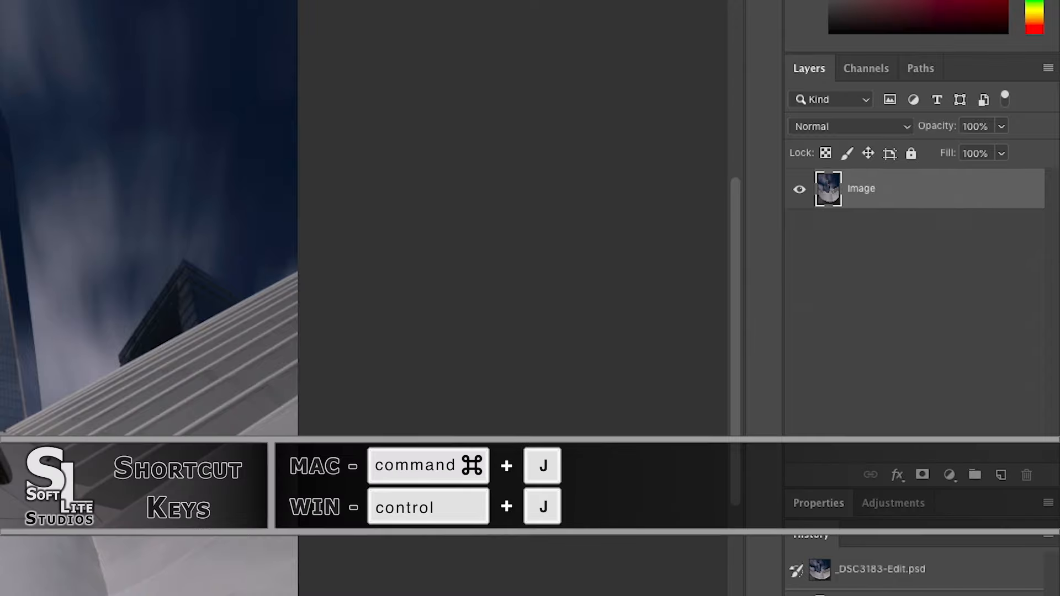
# - Duplicate the Image layer and rename the copy Sharpening
pyautogui.hotkey('ctrl', 'j')
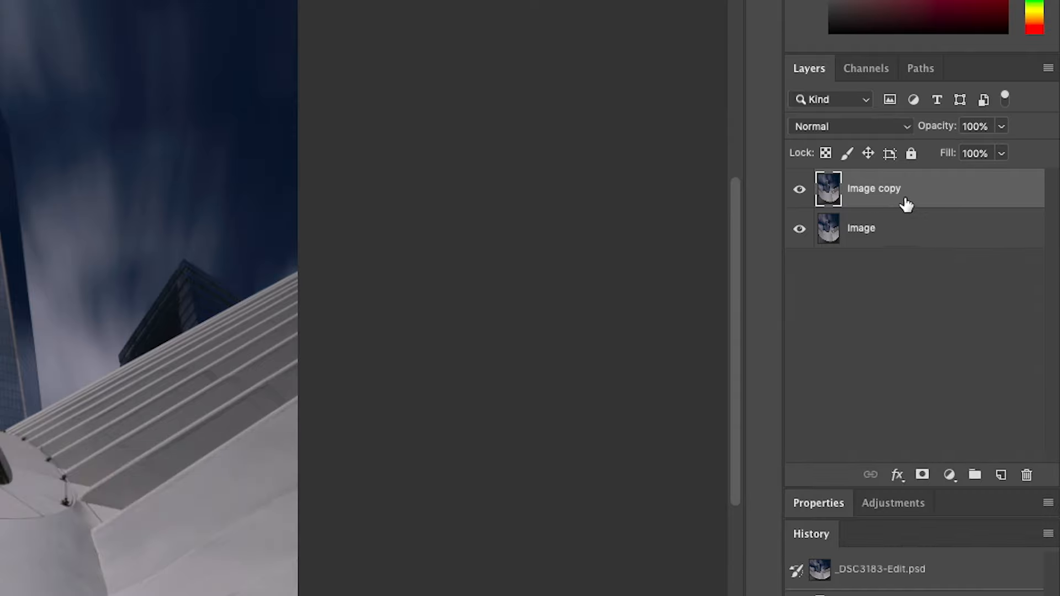
pyautogui.doubleClick(885, 191)
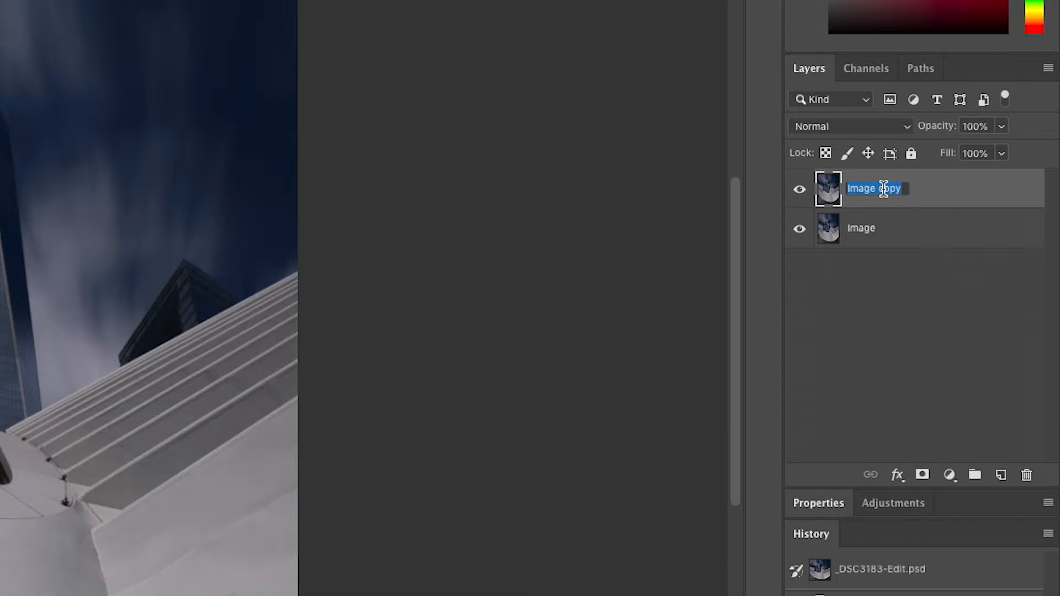
pyautogui.write('Sharpening')
pyautogui.press('Return')
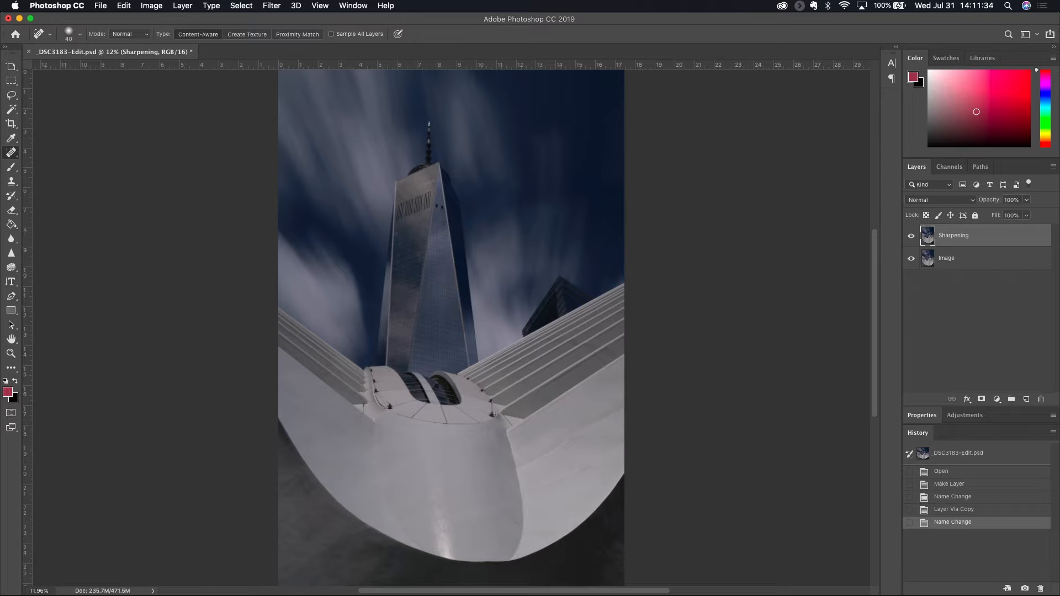
# - Try hiding and deleting the Sharpening layer, and bring it back visible by reverting to the earlier history state
pyautogui.click(911, 236)
pyautogui.moveTo(1005, 238); pyautogui.dragTo(1051, 400)
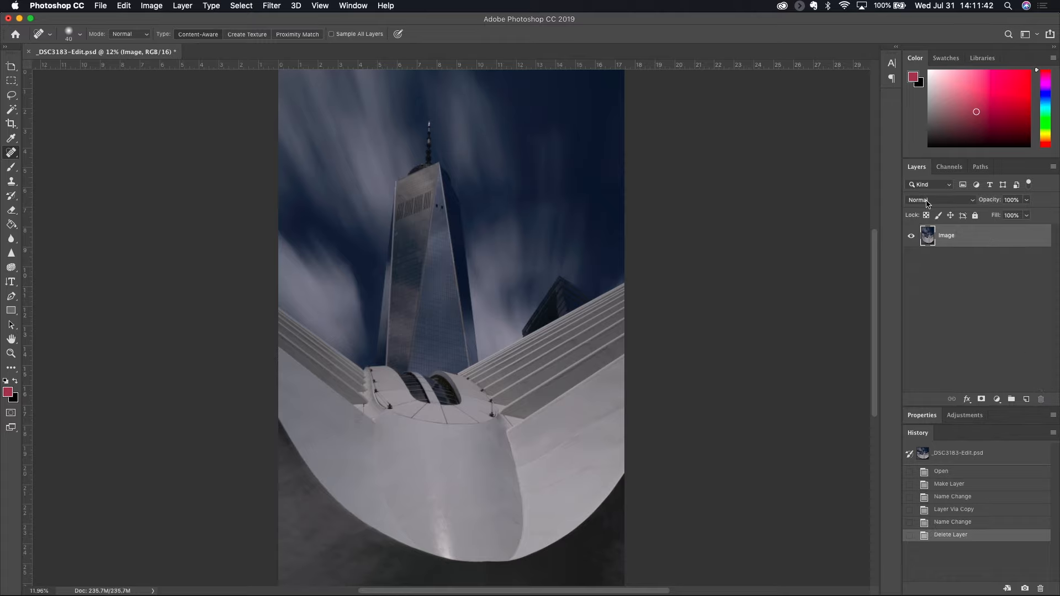
pyautogui.click(961, 525)
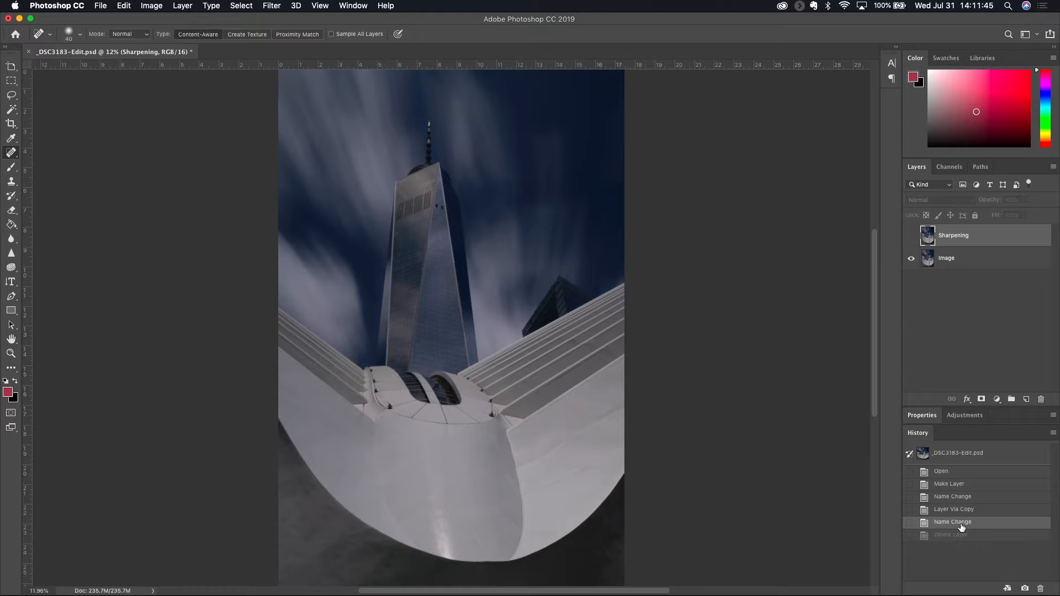
pyautogui.click(910, 239)
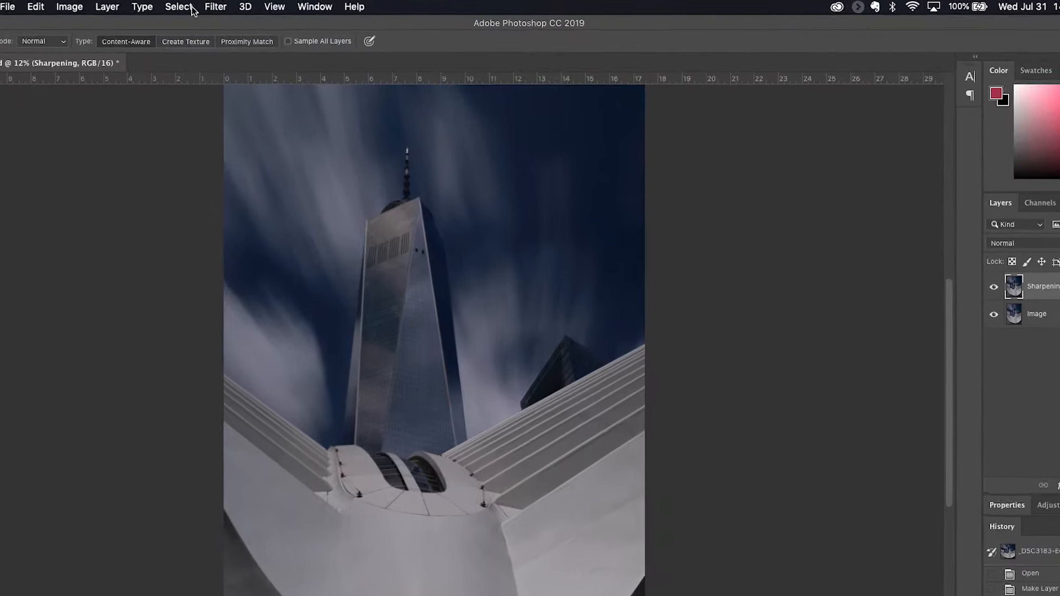
# - Open the Smart Sharpen filter for the Sharpening layer
pyautogui.click(270, 5)
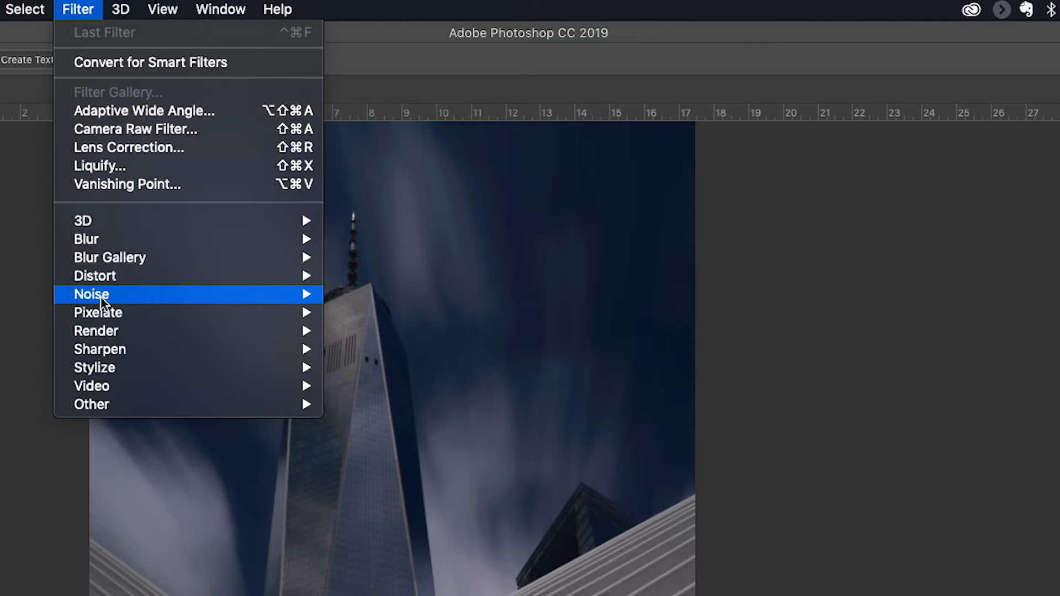
pyautogui.moveTo(104, 353)
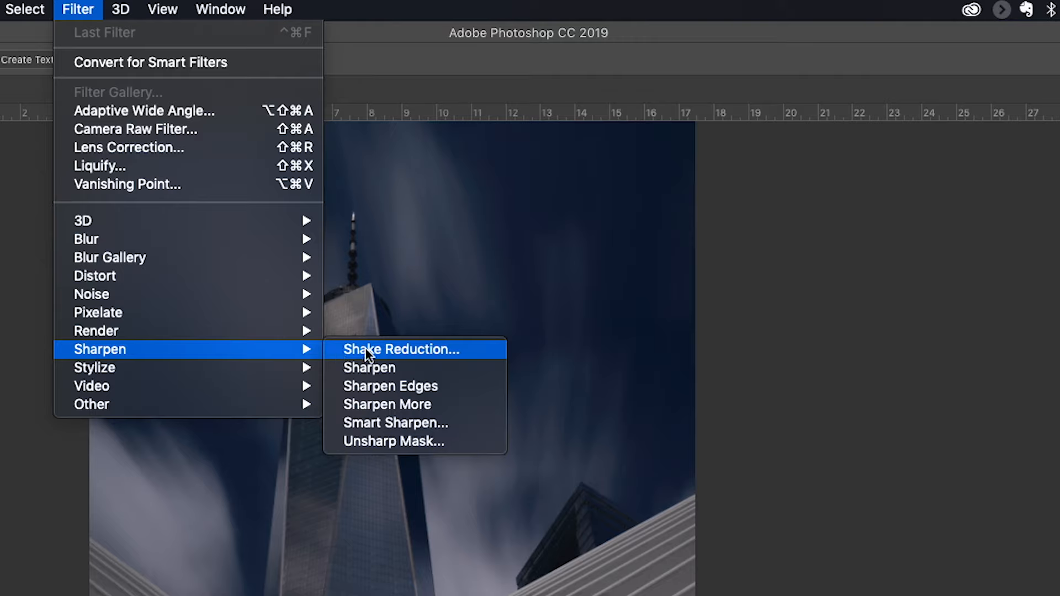
pyautogui.click(404, 425)
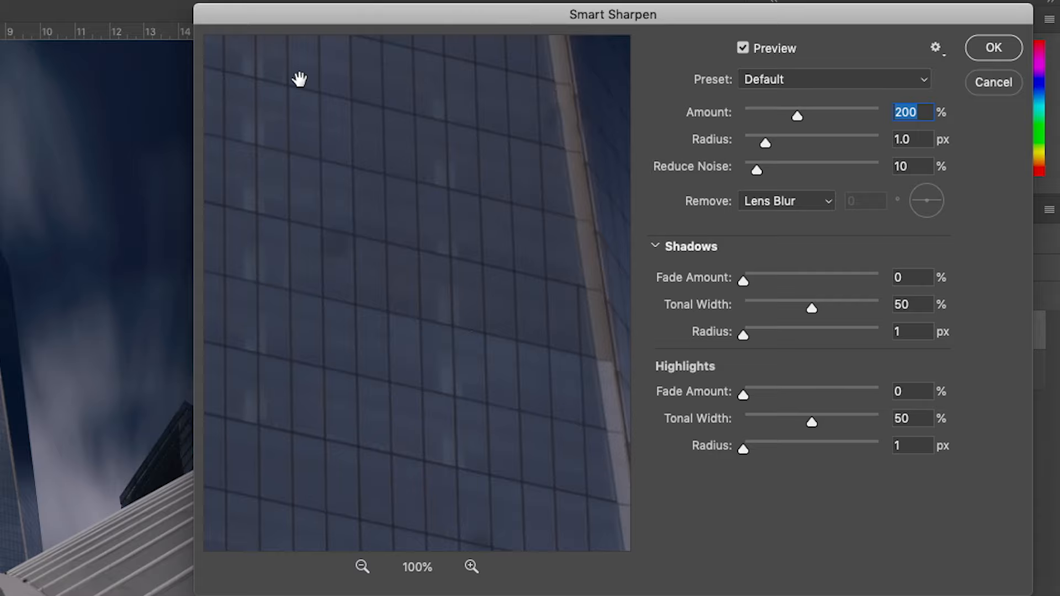
# - Examine the tower's glass facade in the Smart Sharpen preview at several magnifications, from a wide view up to 800%
pyautogui.moveTo(464, 125); pyautogui.dragTo(477, 173)
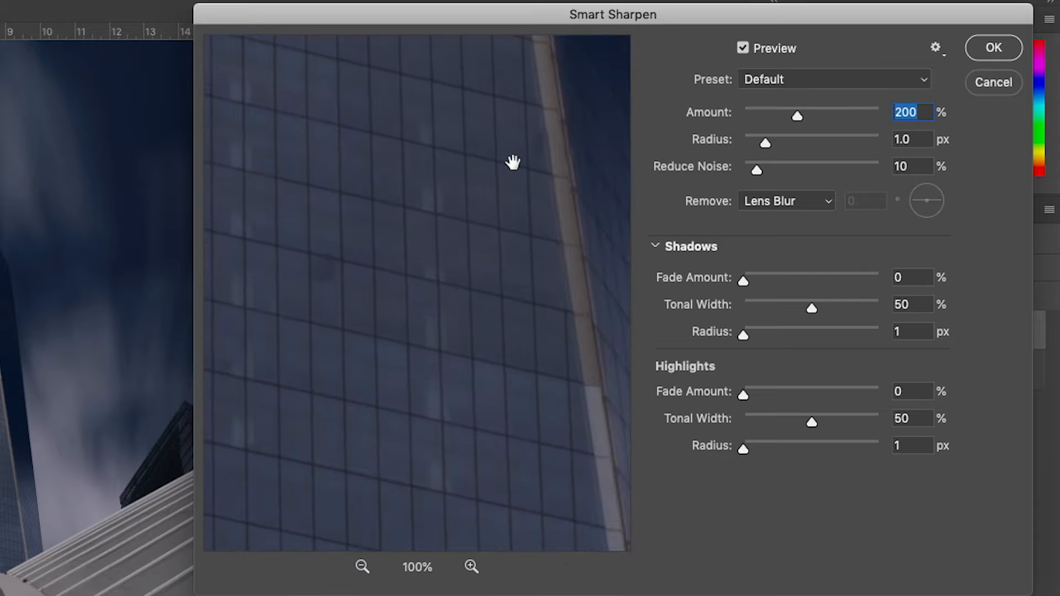
pyautogui.moveTo(522, 248); pyautogui.dragTo(563, 104)
pyautogui.moveTo(436, 336); pyautogui.dragTo(459, 295)
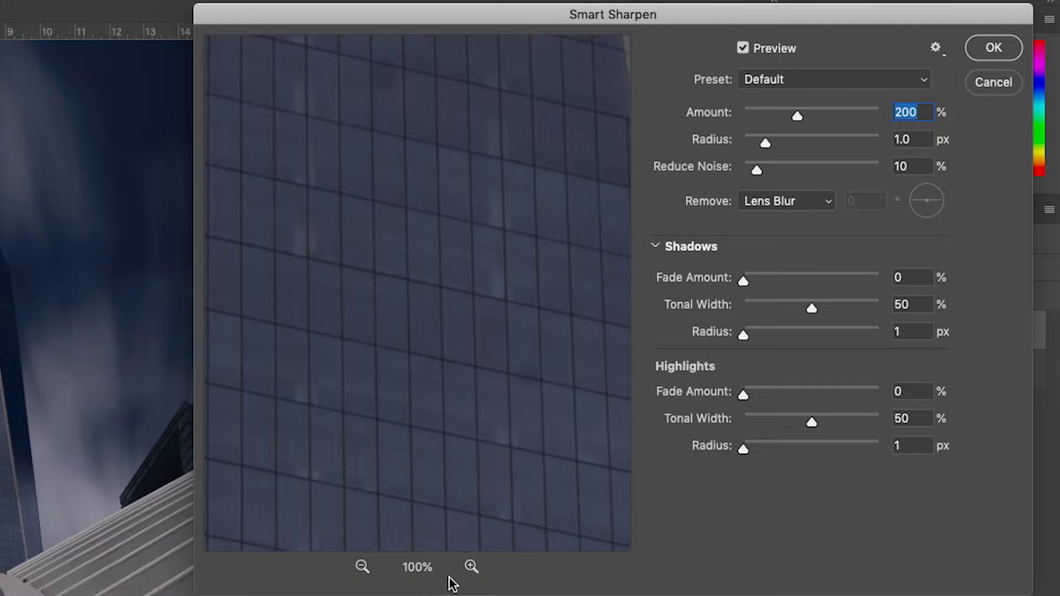
pyautogui.click(471, 567)
pyautogui.click(471, 567)
pyautogui.click(471, 567)
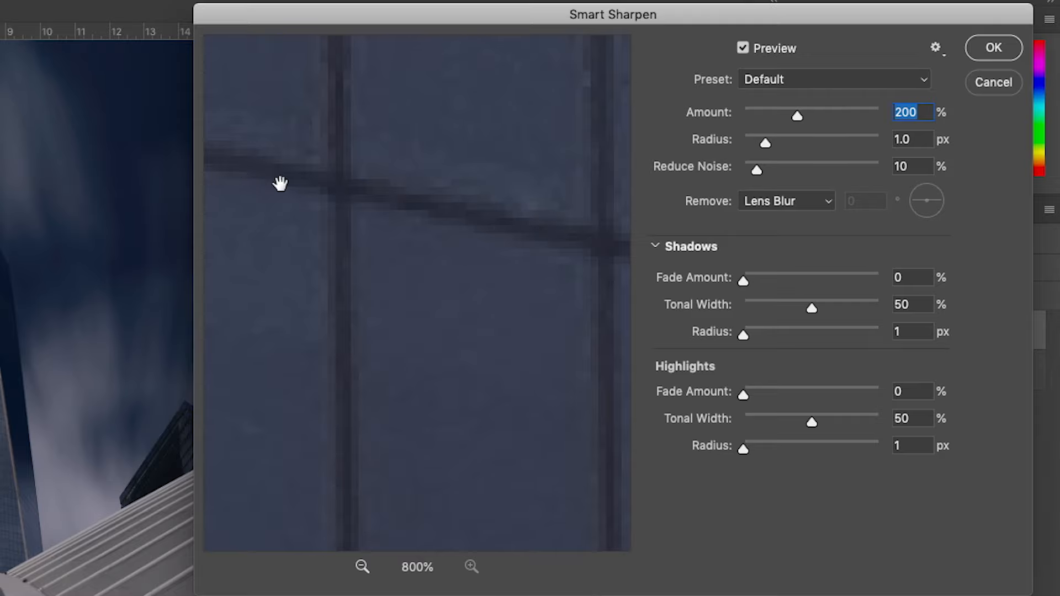
pyautogui.click(362, 567)
pyautogui.click(362, 567)
pyautogui.click(362, 567)
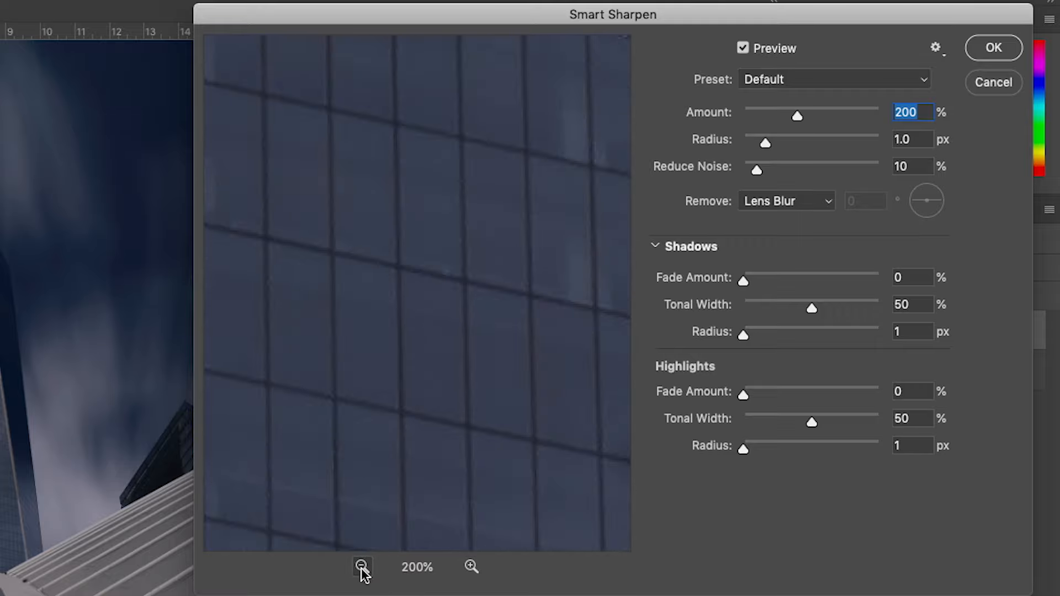
pyautogui.click(362, 568)
pyautogui.click(362, 567)
pyautogui.click(362, 568)
pyautogui.click(362, 567)
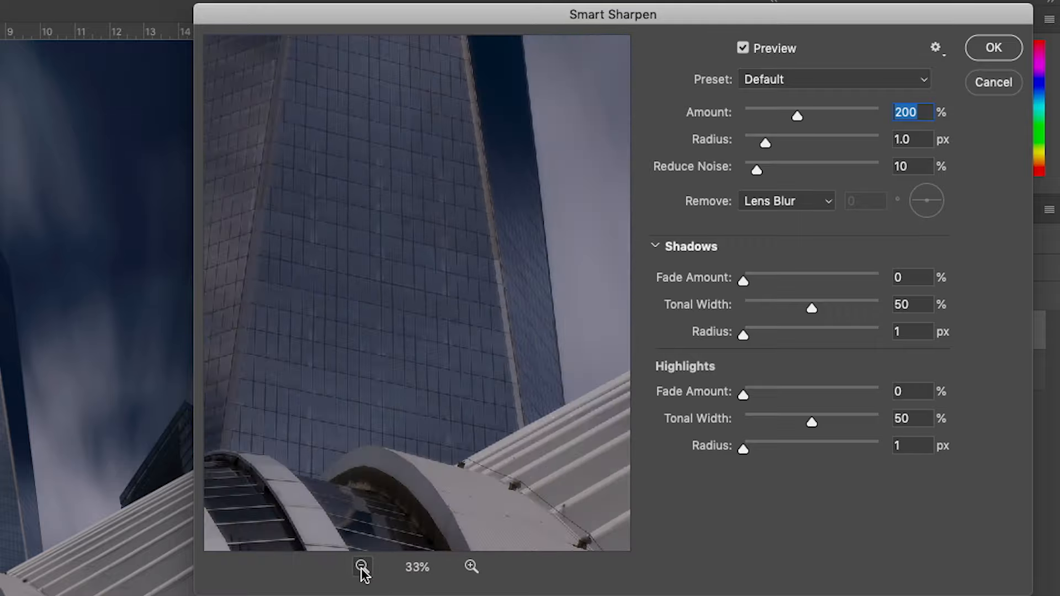
pyautogui.click(362, 567)
pyautogui.click(471, 567)
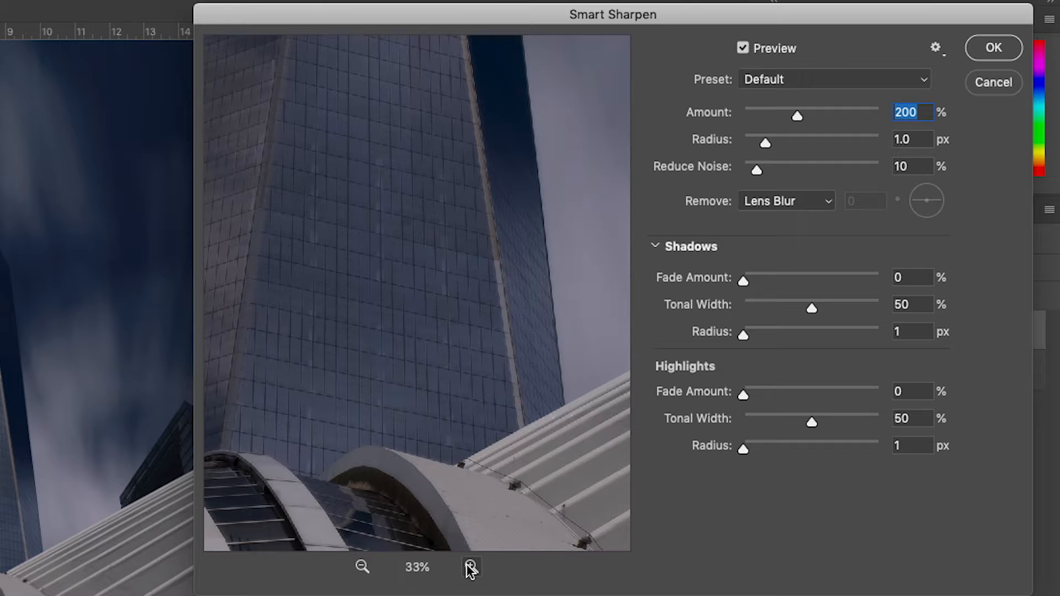
pyautogui.click(470, 567)
pyautogui.click(471, 567)
pyautogui.click(471, 567)
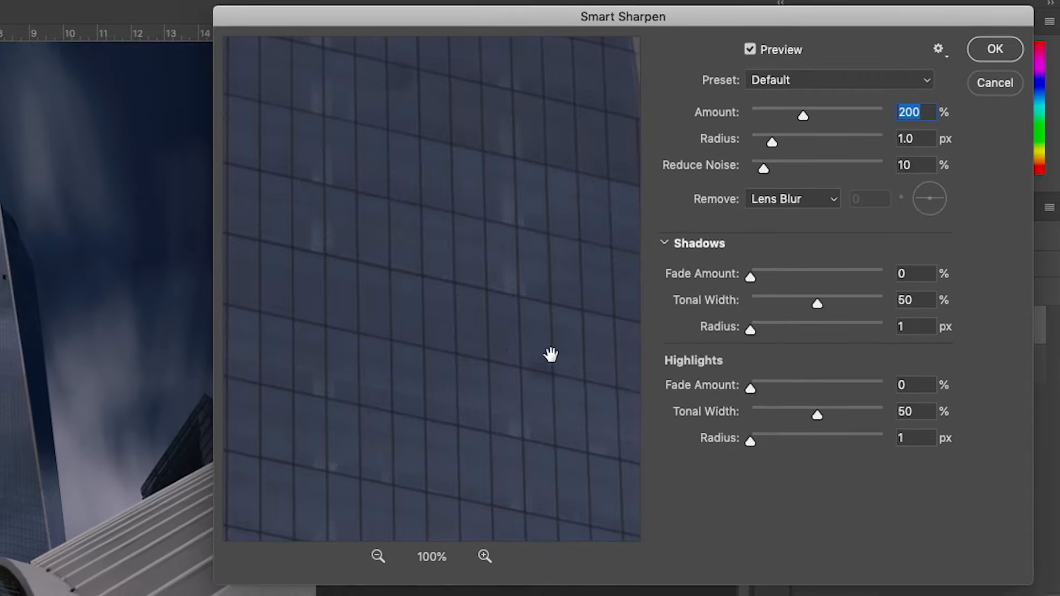
pyautogui.moveTo(422, 212); pyautogui.dragTo(345, 184)
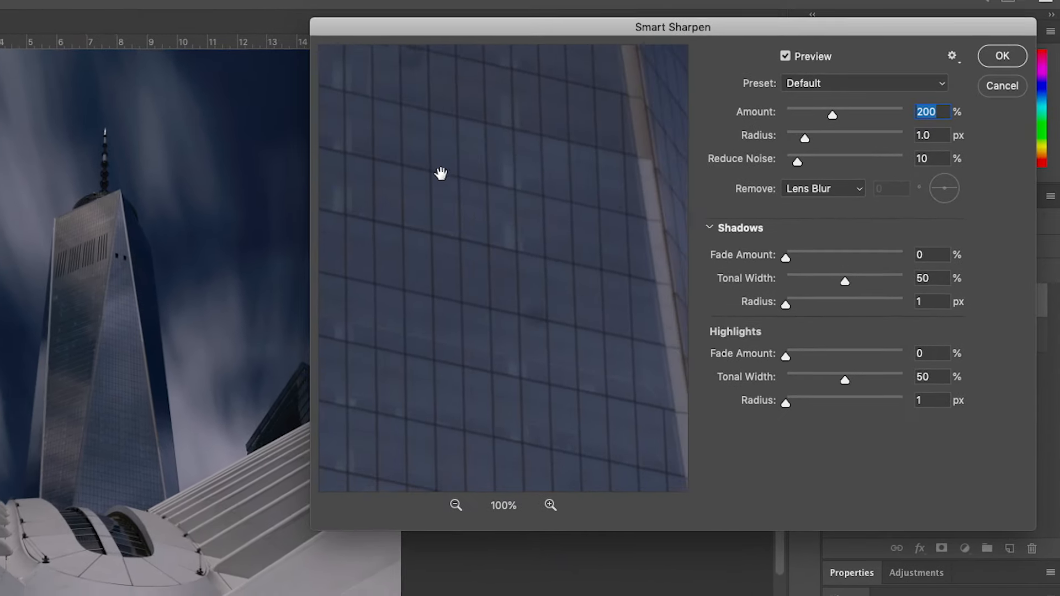
pyautogui.moveTo(441, 173); pyautogui.dragTo(630, 279)
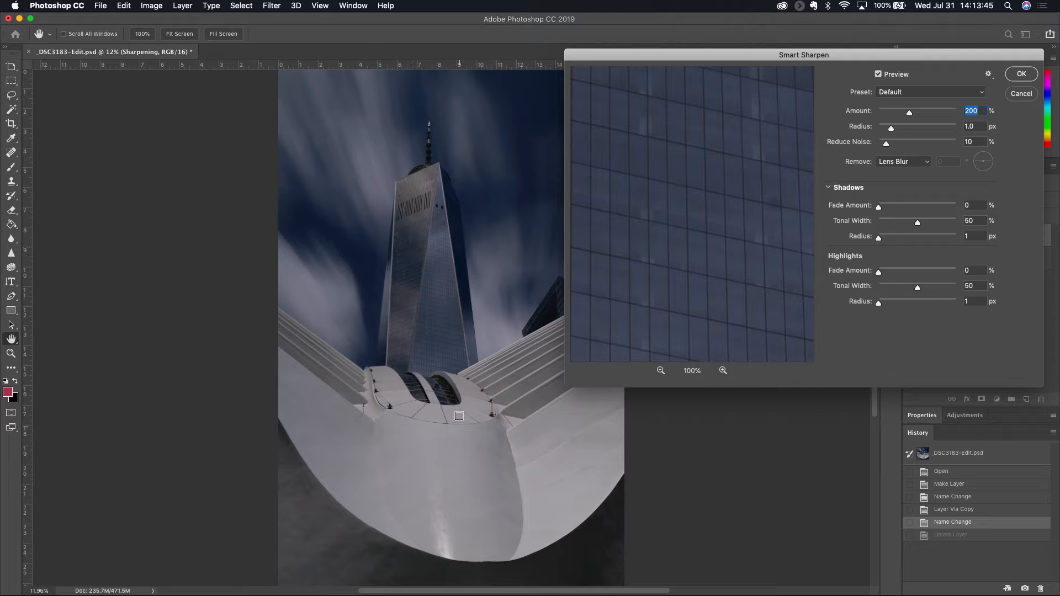
# - Examine the sharpening preview on the white roof structure, the tower's top, the sky and the glass facade
pyautogui.click(457, 403)
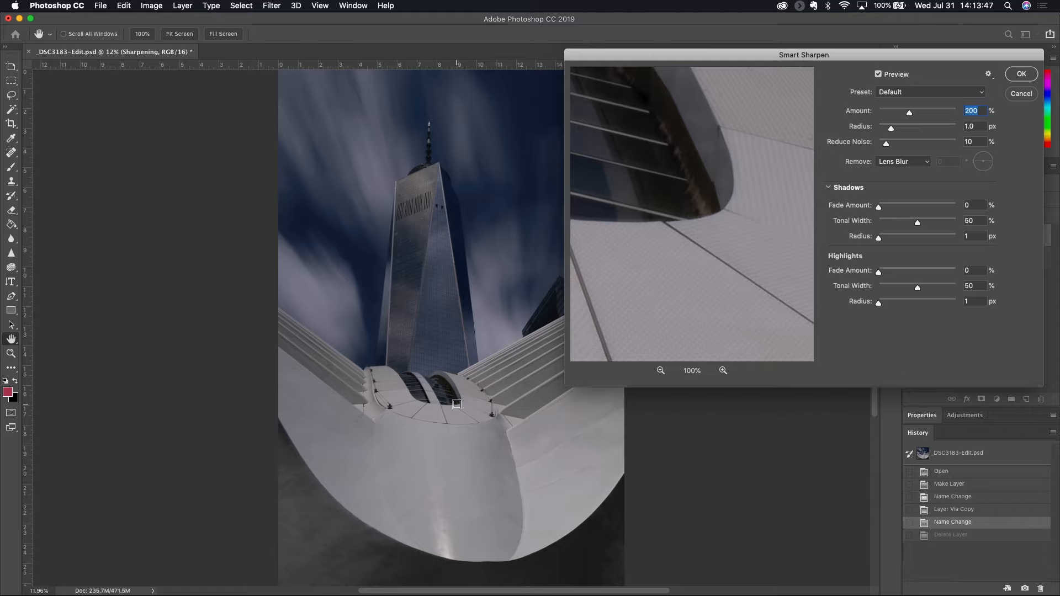
pyautogui.click(436, 165)
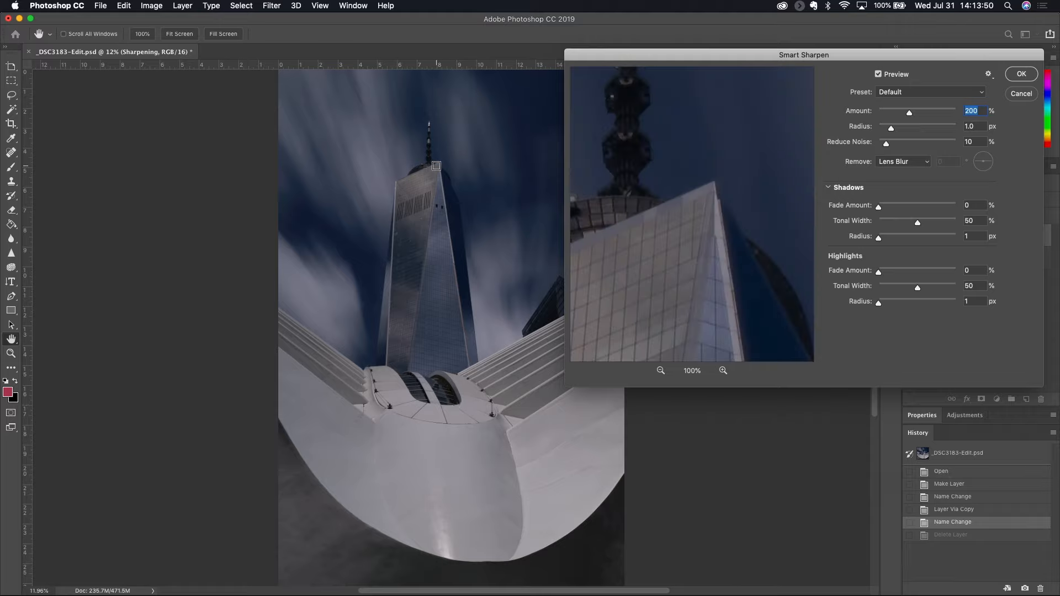
pyautogui.click(294, 253)
pyautogui.click(441, 302)
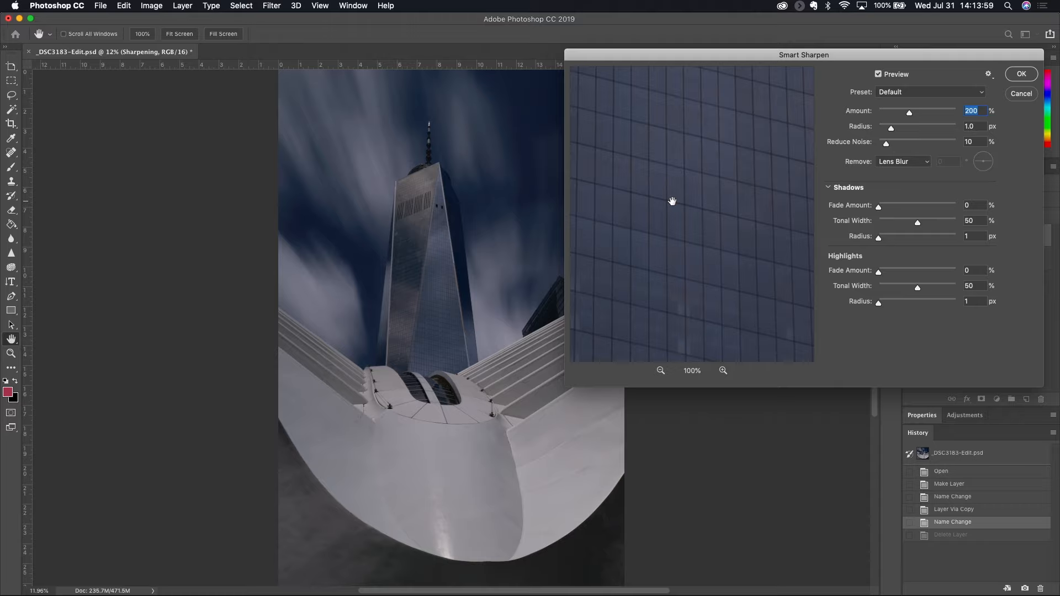
pyautogui.click(348, 160)
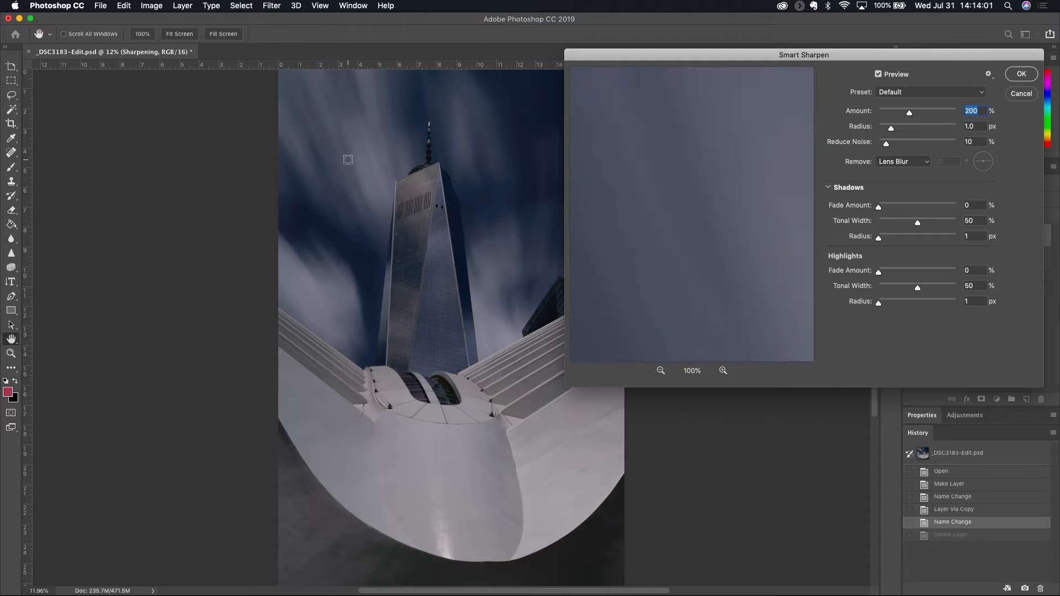
pyautogui.click(445, 281)
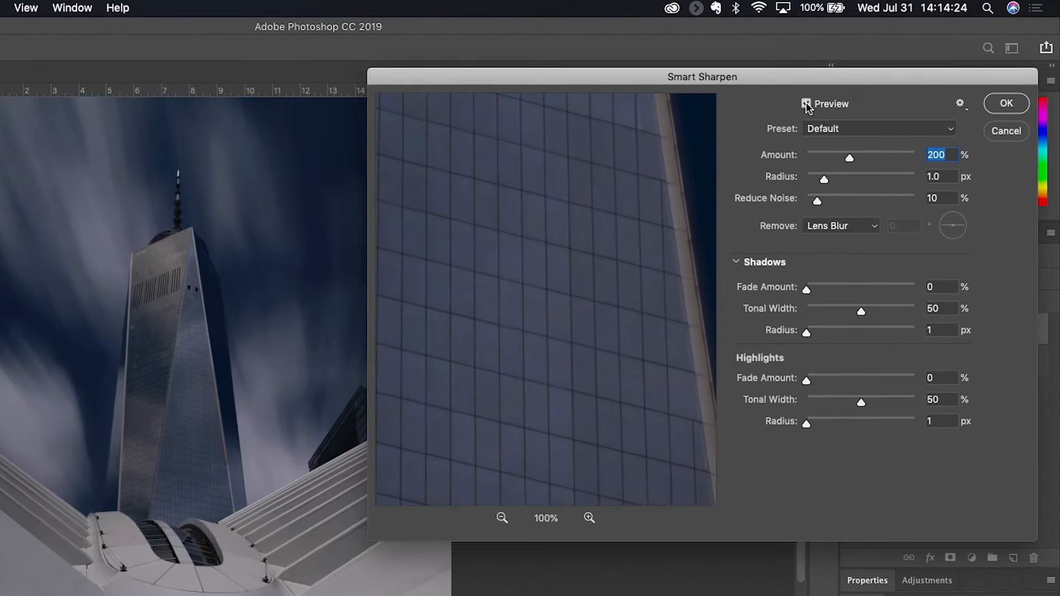
# - Compare the image with and without the Smart Sharpen preview, leaving the preview enabled
pyautogui.click(878, 74)
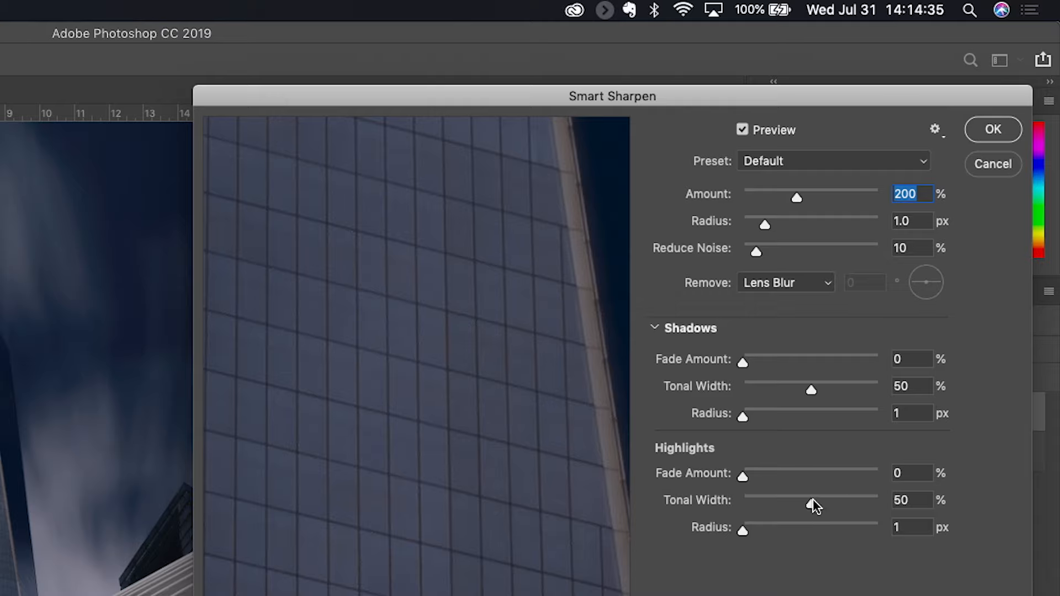
pyautogui.click(742, 130)
pyautogui.click(743, 131)
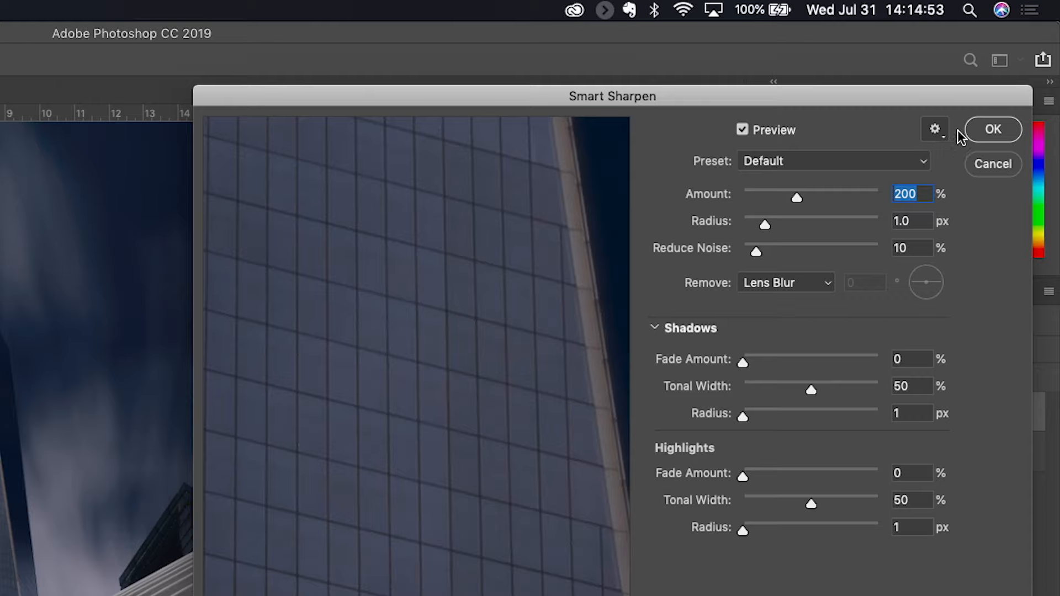
# - Enable the Use Legacy and More Accurate options for Smart Sharpen
pyautogui.click(938, 133)
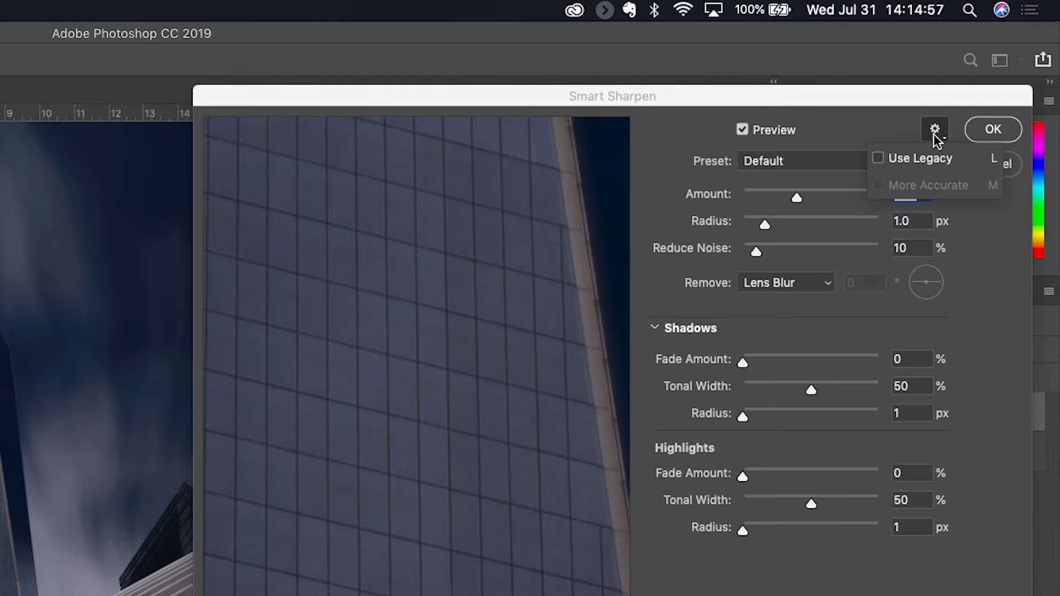
pyautogui.click(879, 158)
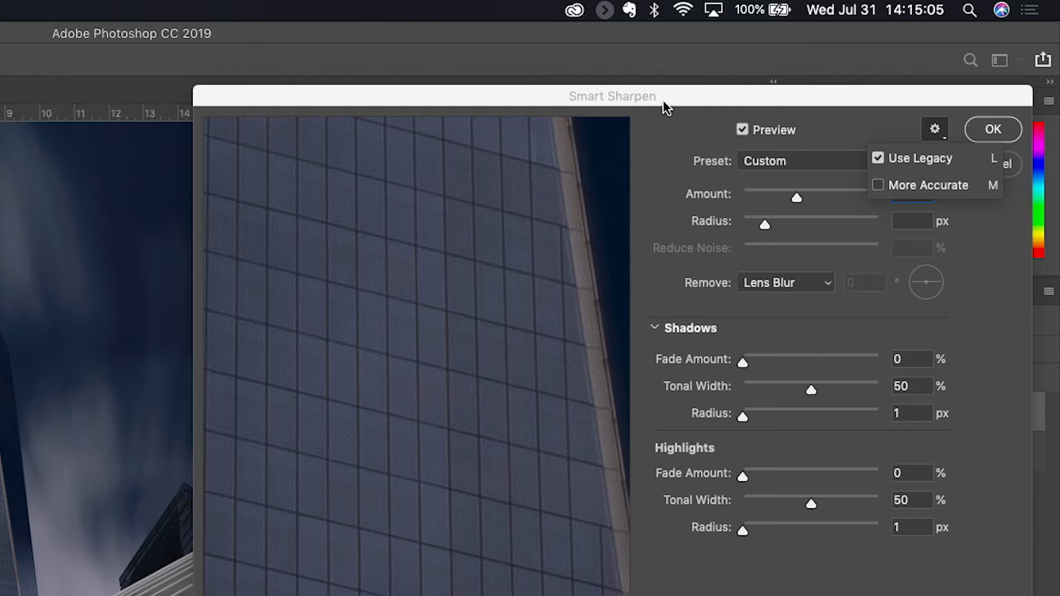
pyautogui.click(878, 185)
pyautogui.click(846, 588)
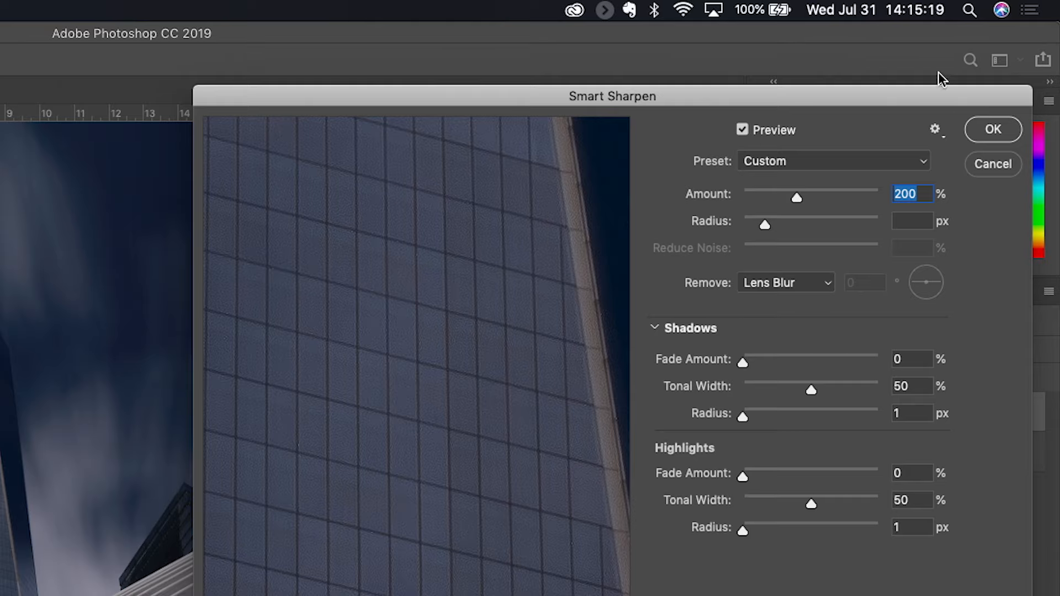
# - Disable the More Accurate and Use Legacy options for Smart Sharpen
pyautogui.click(938, 135)
pyautogui.click(878, 185)
pyautogui.click(880, 157)
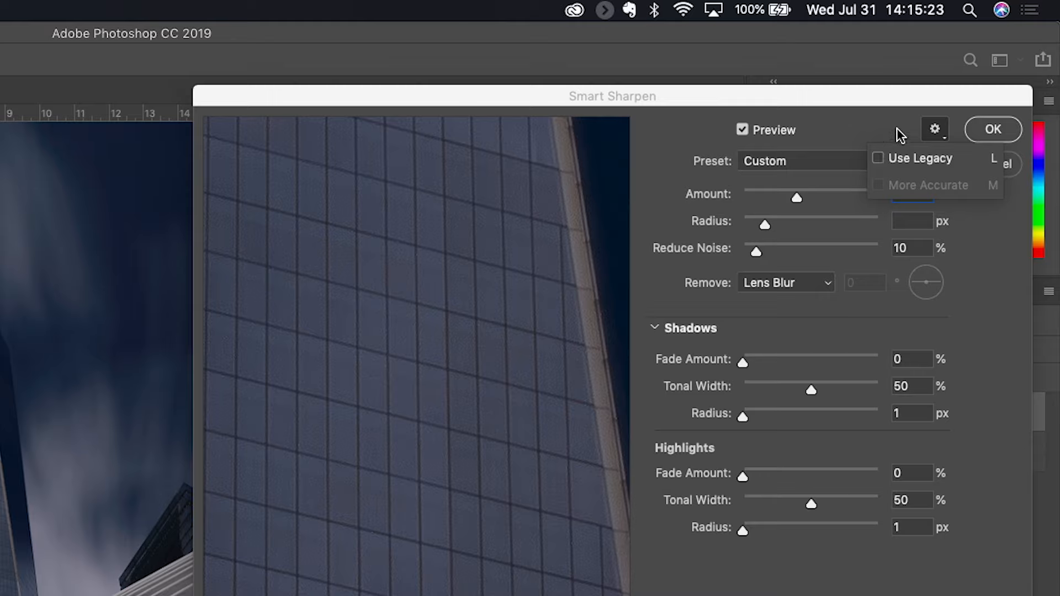
pyautogui.click(879, 132)
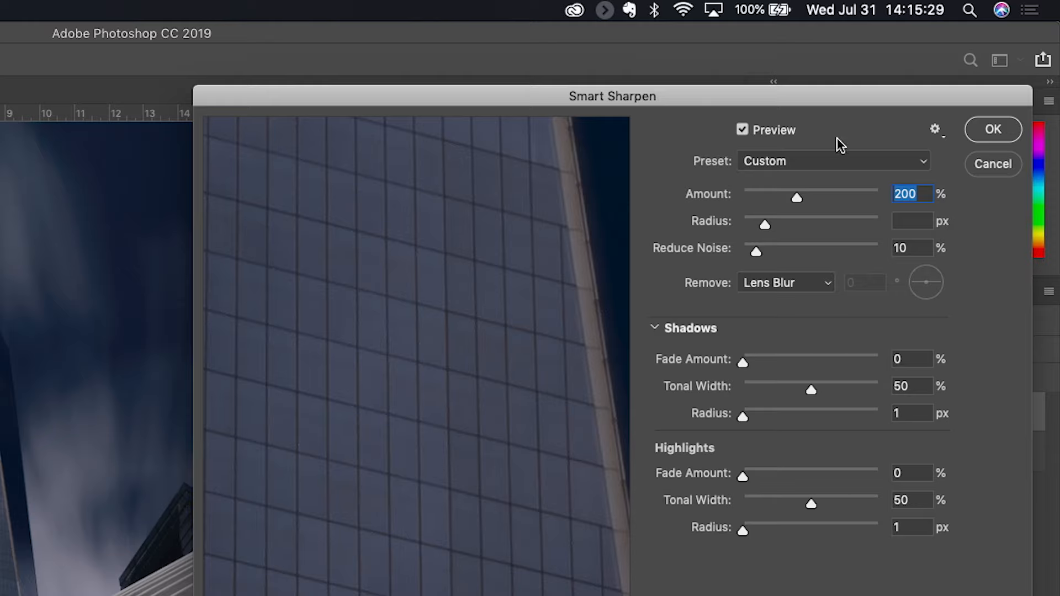
# - Switch Use Legacy on and off again to compare its effect on the facade
pyautogui.click(936, 132)
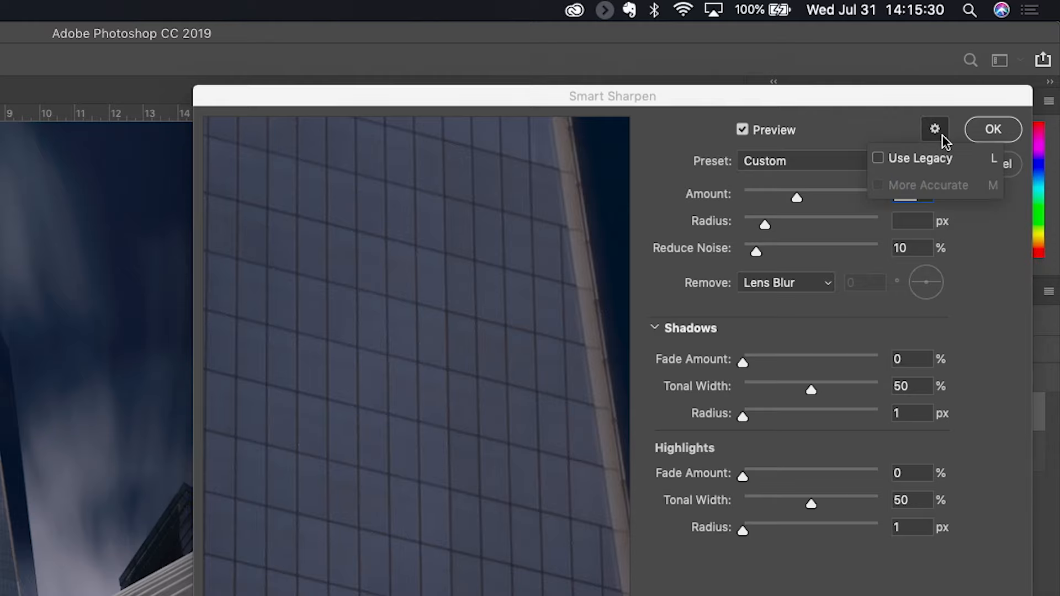
pyautogui.click(881, 158)
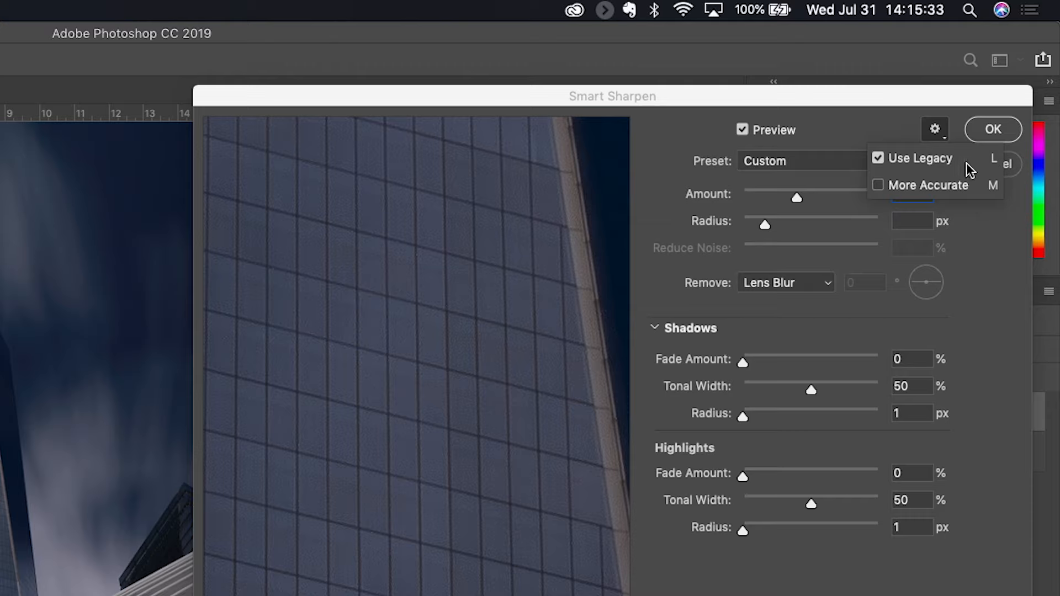
pyautogui.click(881, 158)
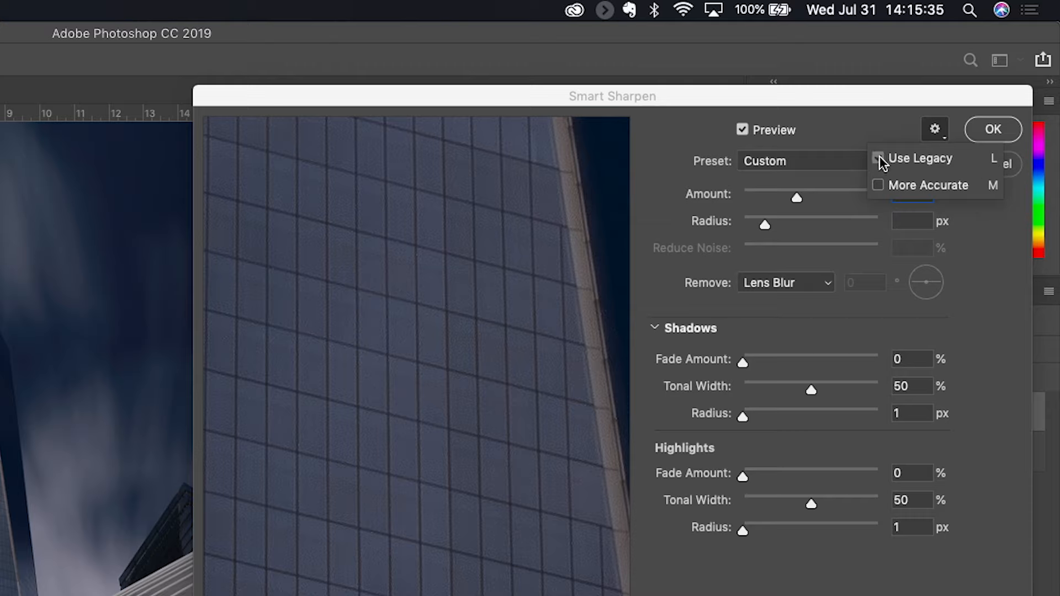
# - Reset Smart Sharpen to the Default preset, set the Amount to 163%, and reopen the list of presets
pyautogui.click(654, 146)
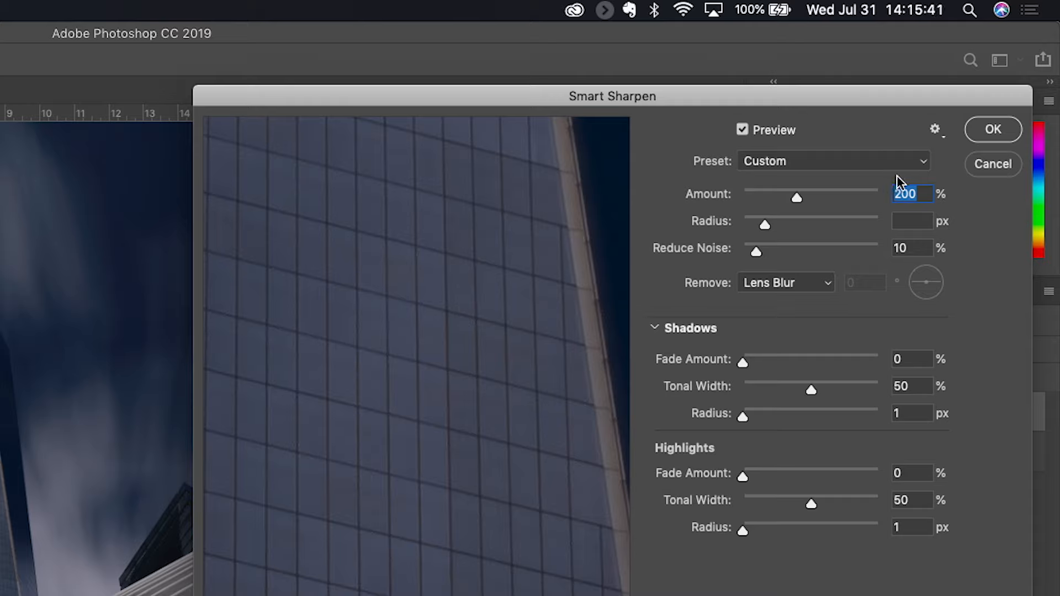
pyautogui.click(925, 168)
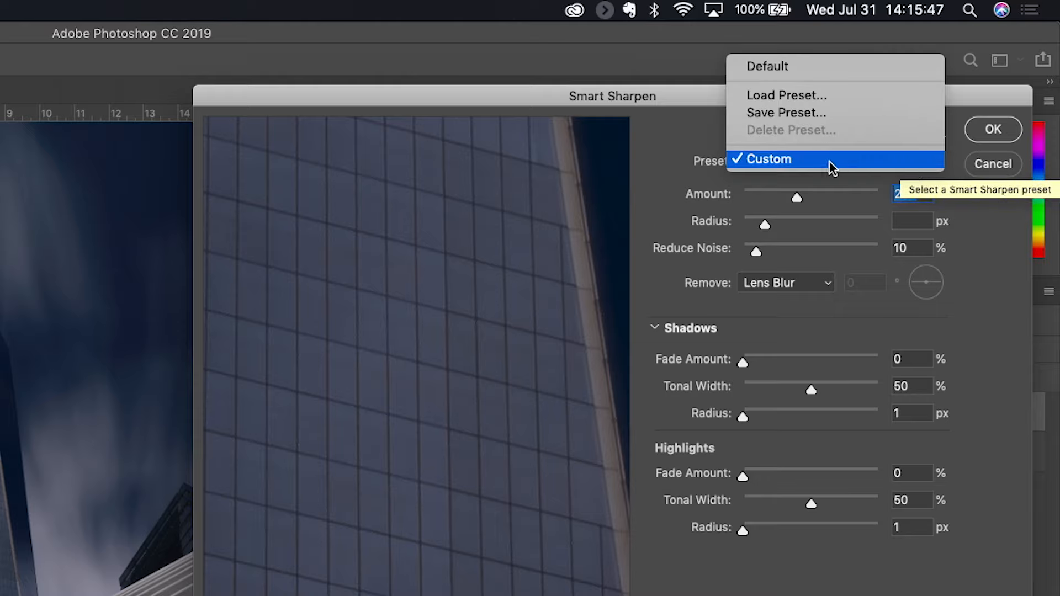
pyautogui.press('Escape')
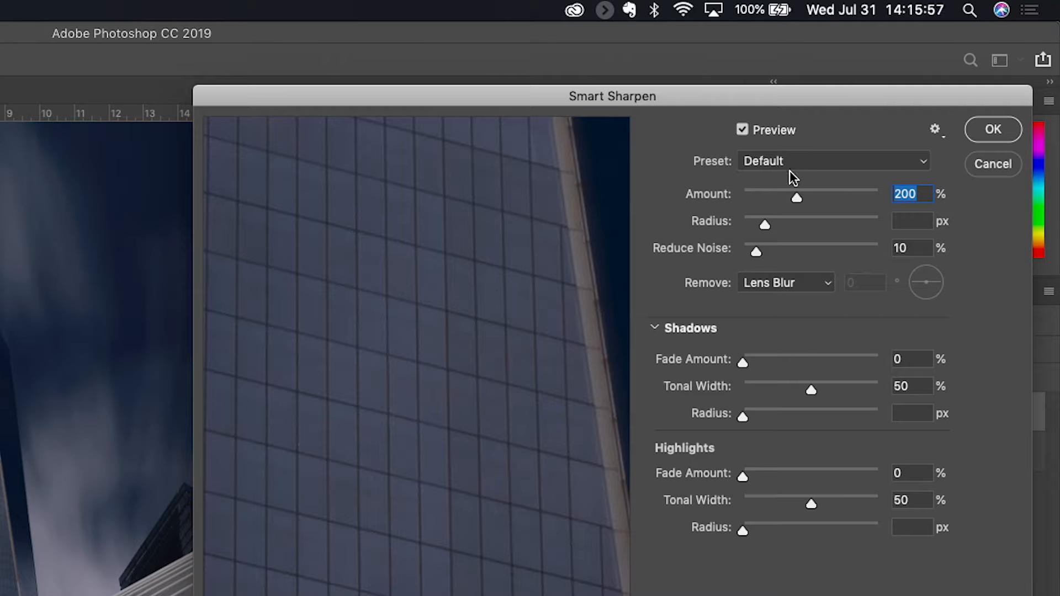
pyautogui.moveTo(796, 195); pyautogui.dragTo(786, 196)
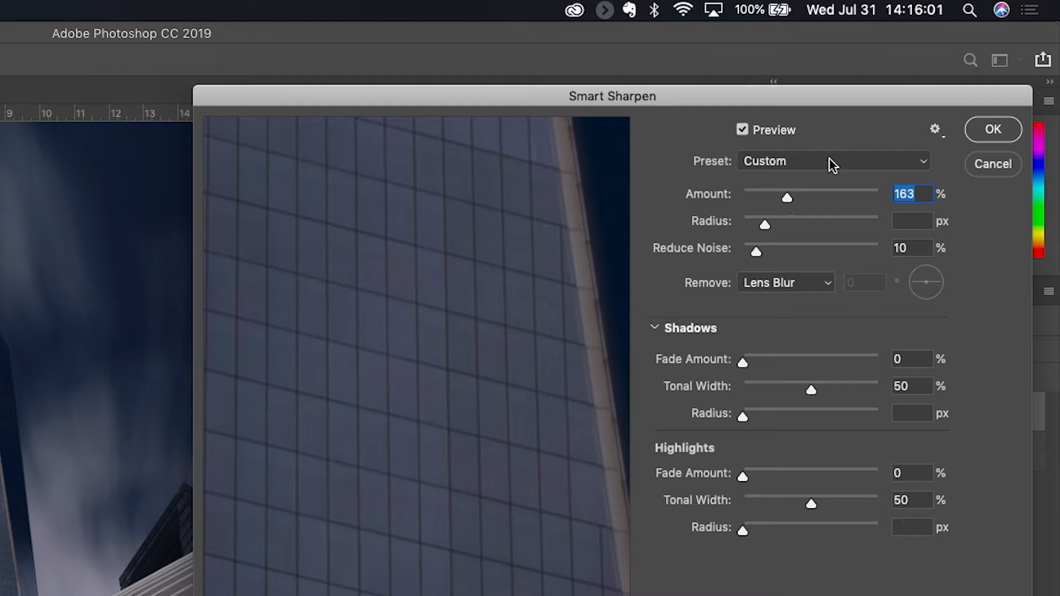
pyautogui.click(922, 161)
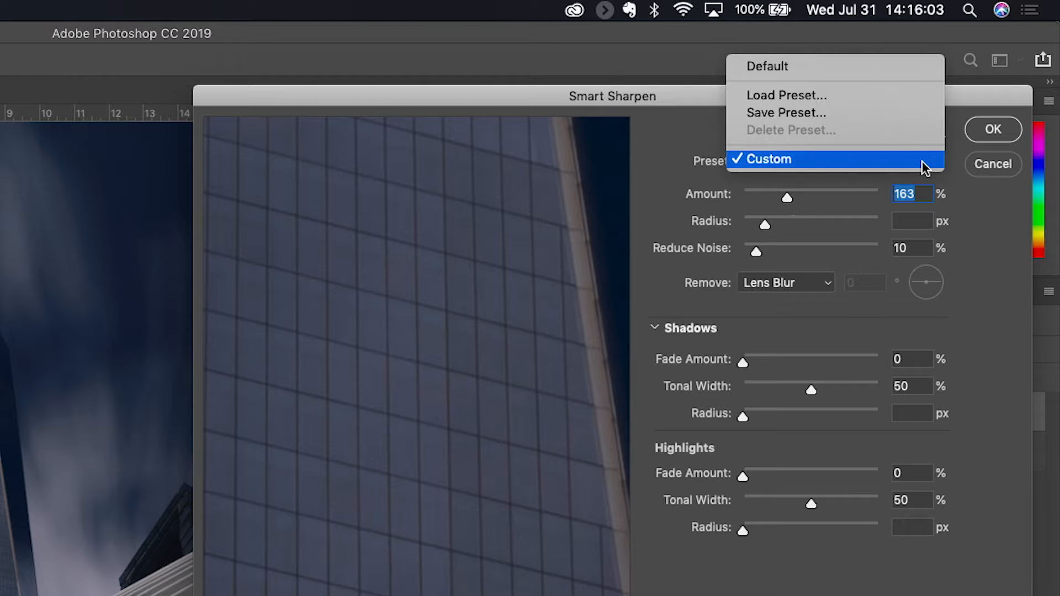
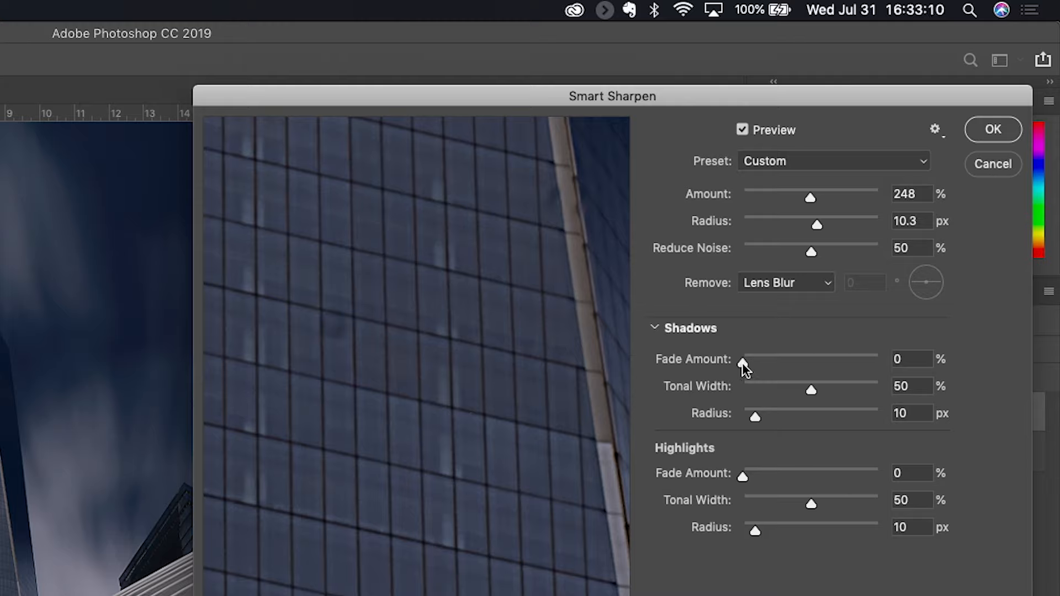
# - Set the Fade Amount to 50% for Shadows and 25% for Highlights in Smart Sharpen
pyautogui.moveTo(742, 363); pyautogui.dragTo(810, 362)
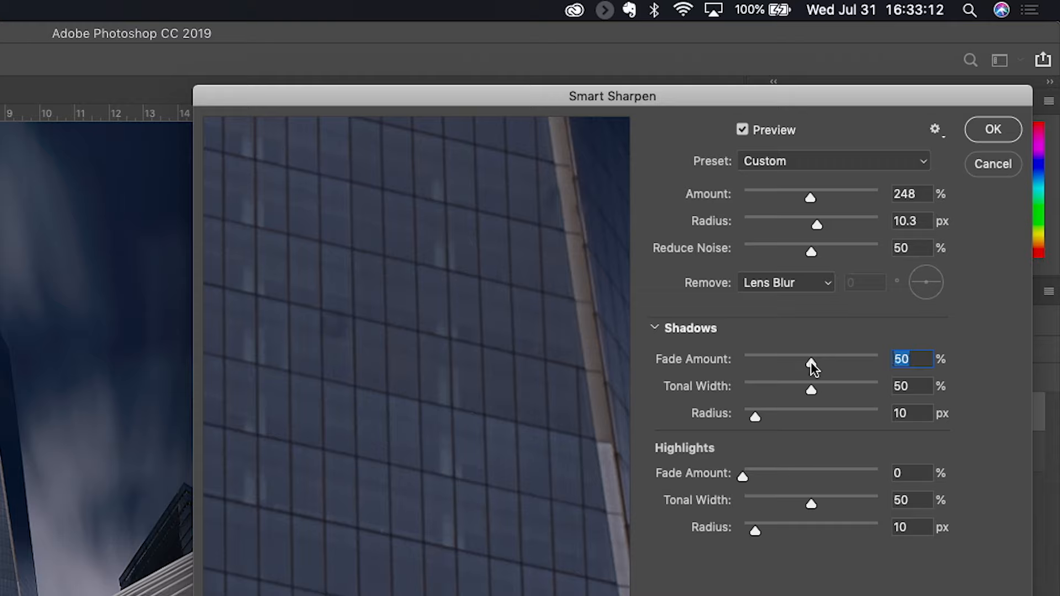
pyautogui.moveTo(740, 473); pyautogui.dragTo(809, 473)
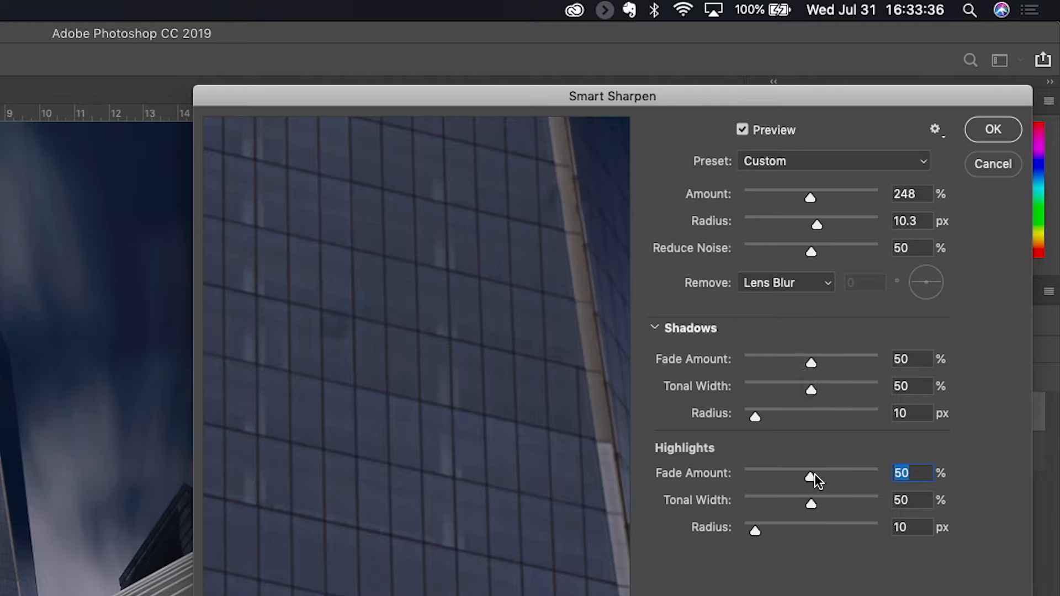
pyautogui.moveTo(807, 474); pyautogui.dragTo(776, 473)
pyautogui.moveTo(777, 479); pyautogui.dragTo(776, 476)
# - Reduce the Shadows and Highlights Tonal Width to 0%, and return both to 50% to compare the effect
pyautogui.moveTo(811, 394); pyautogui.dragTo(743, 393)
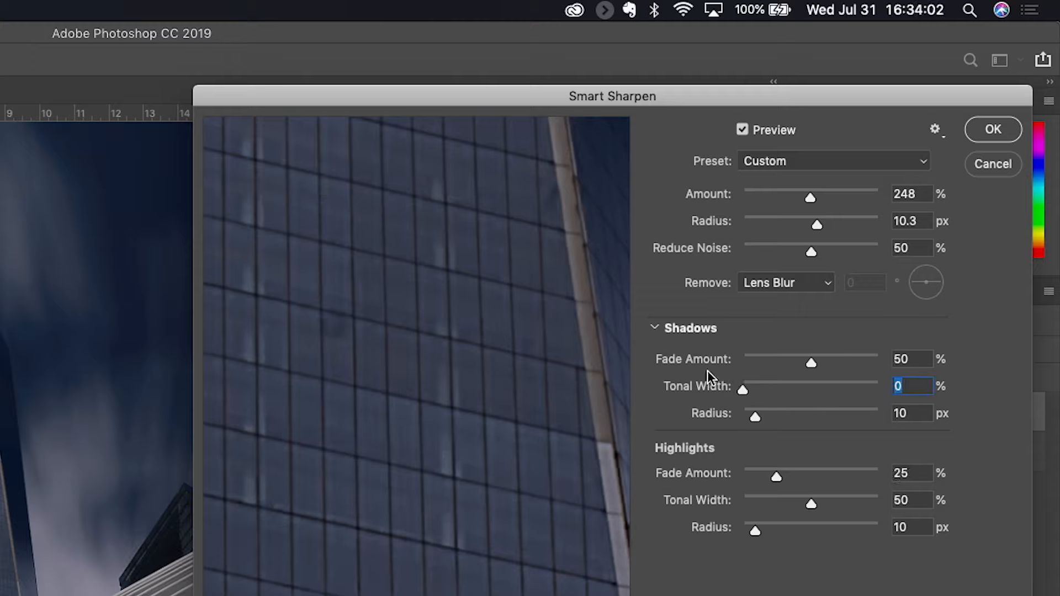
pyautogui.moveTo(811, 504); pyautogui.dragTo(737, 503)
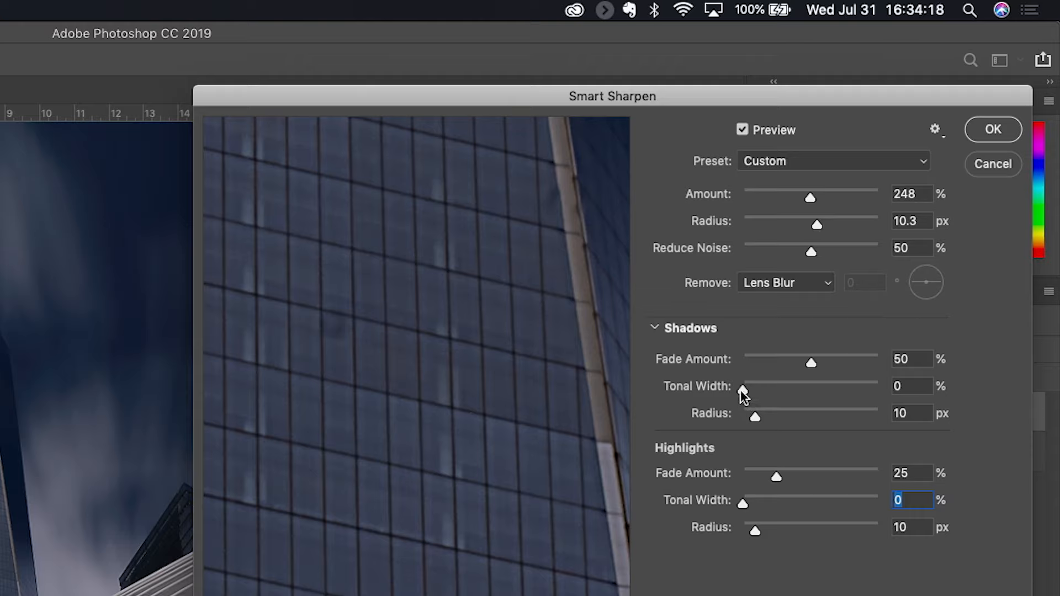
pyautogui.moveTo(741, 391); pyautogui.dragTo(811, 391)
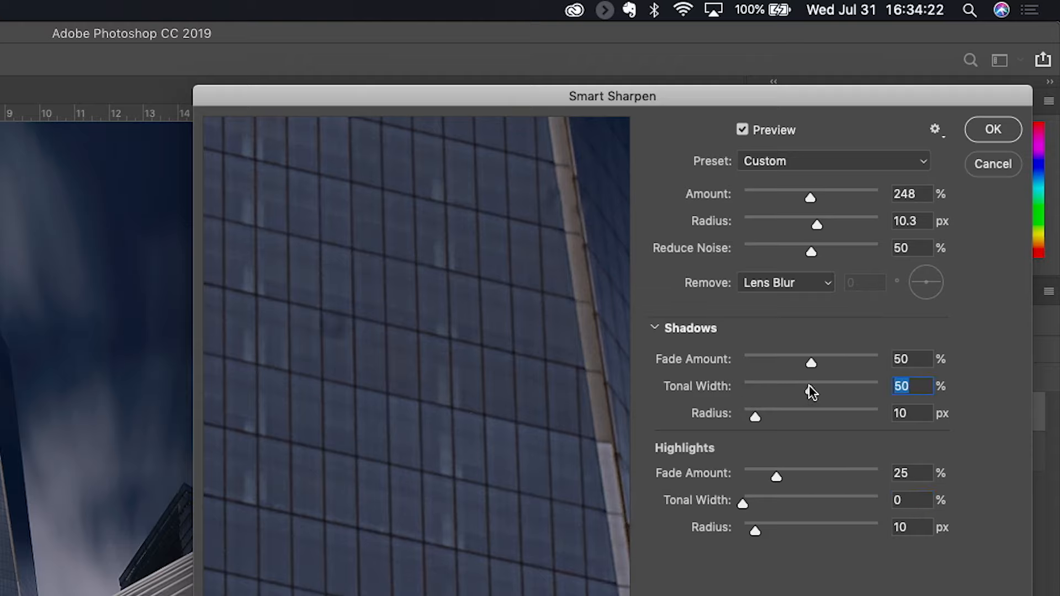
pyautogui.moveTo(741, 503); pyautogui.dragTo(811, 503)
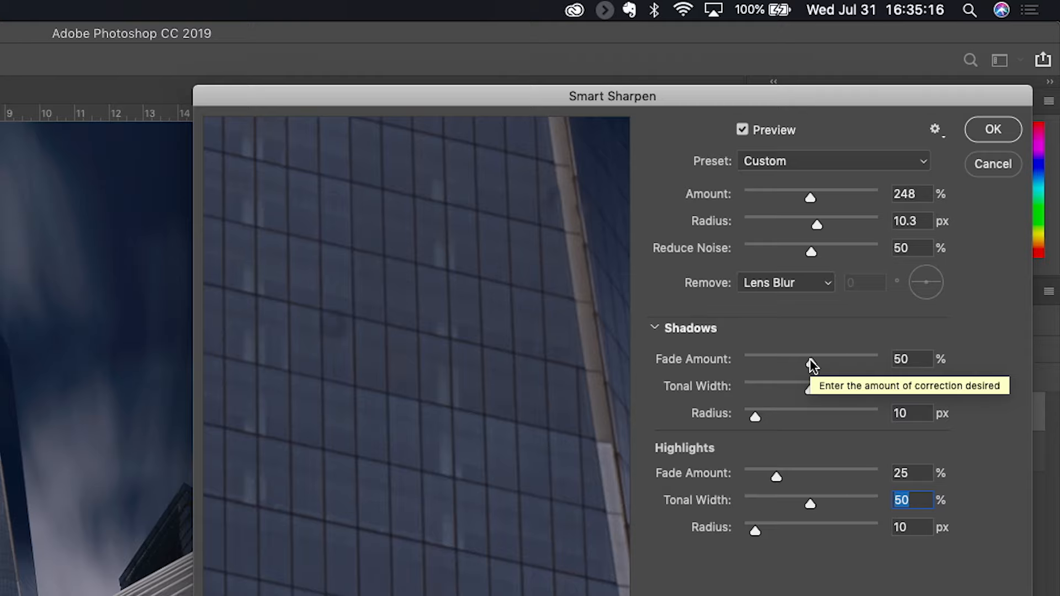
# - Set the Tonal Width to 100% and the Fade Amount to 49% for both Shadows and Highlights
pyautogui.moveTo(810, 359); pyautogui.dragTo(718, 358)
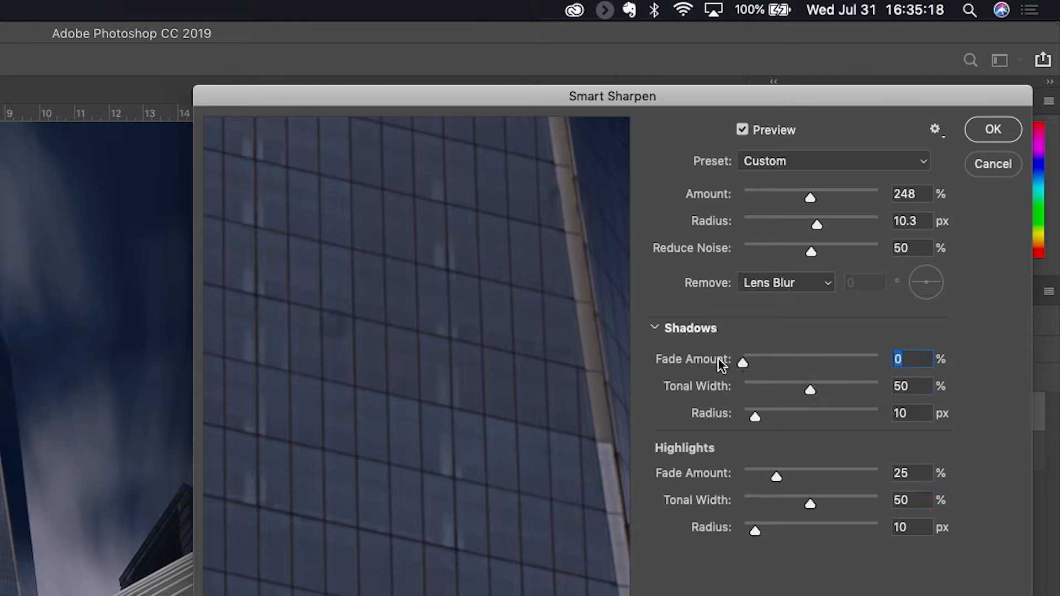
pyautogui.moveTo(772, 475); pyautogui.dragTo(740, 475)
pyautogui.moveTo(810, 391); pyautogui.dragTo(881, 391)
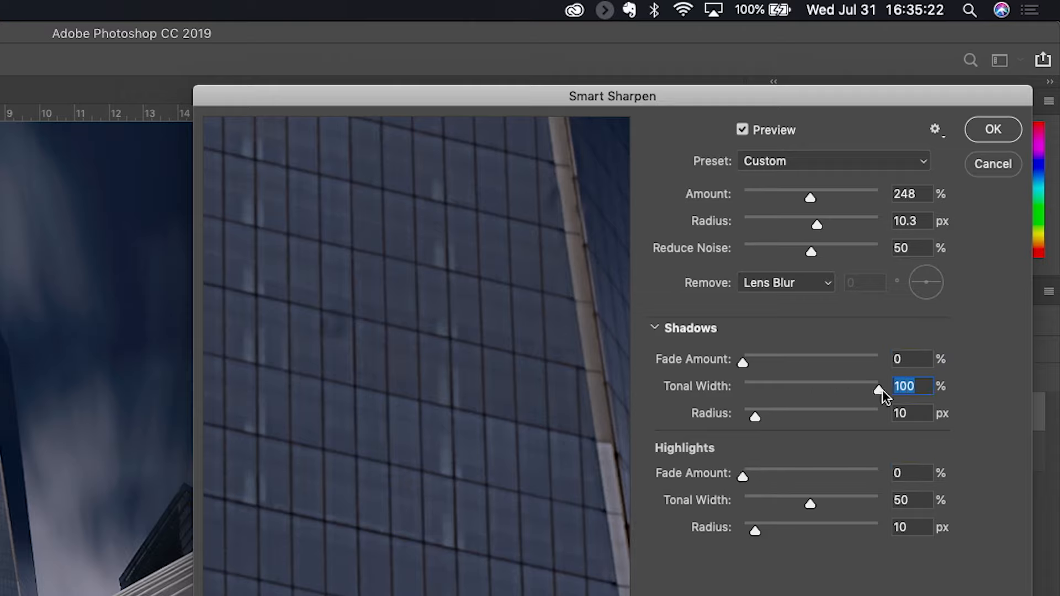
pyautogui.moveTo(809, 504); pyautogui.dragTo(891, 506)
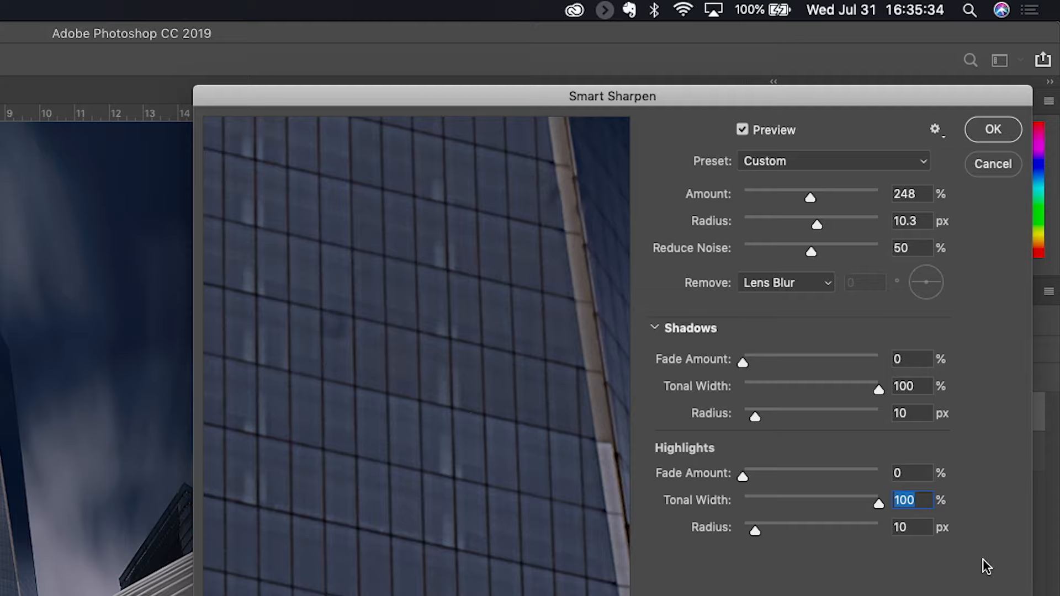
pyautogui.moveTo(742, 360); pyautogui.dragTo(809, 360)
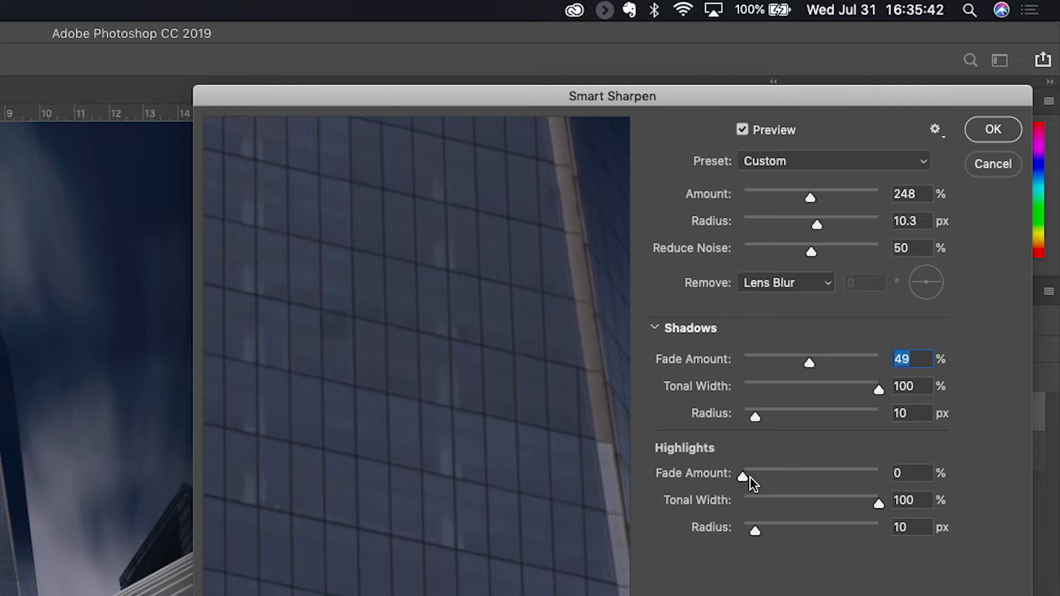
pyautogui.moveTo(749, 476); pyautogui.dragTo(807, 474)
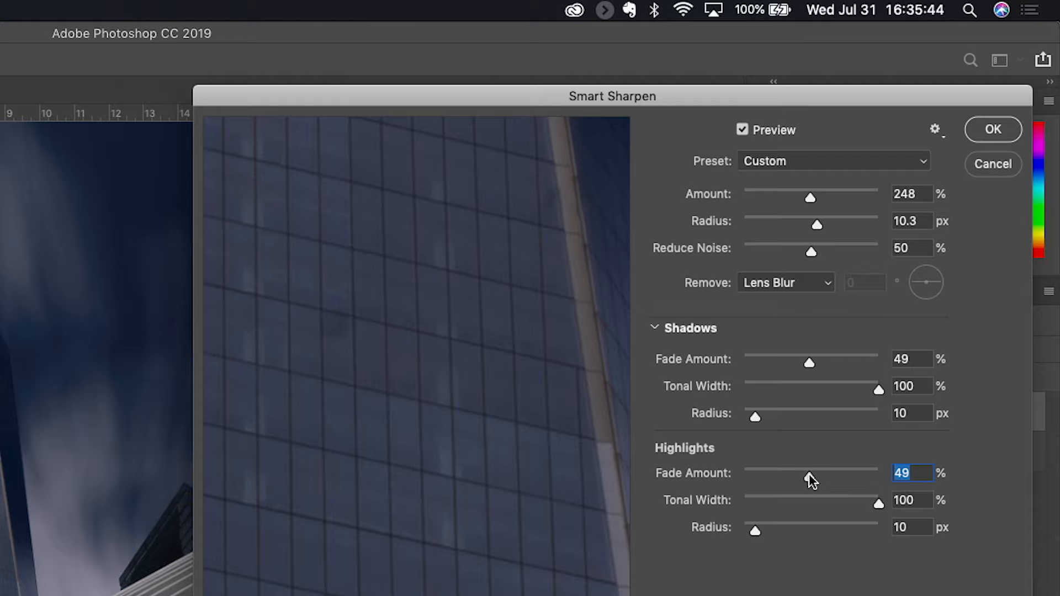
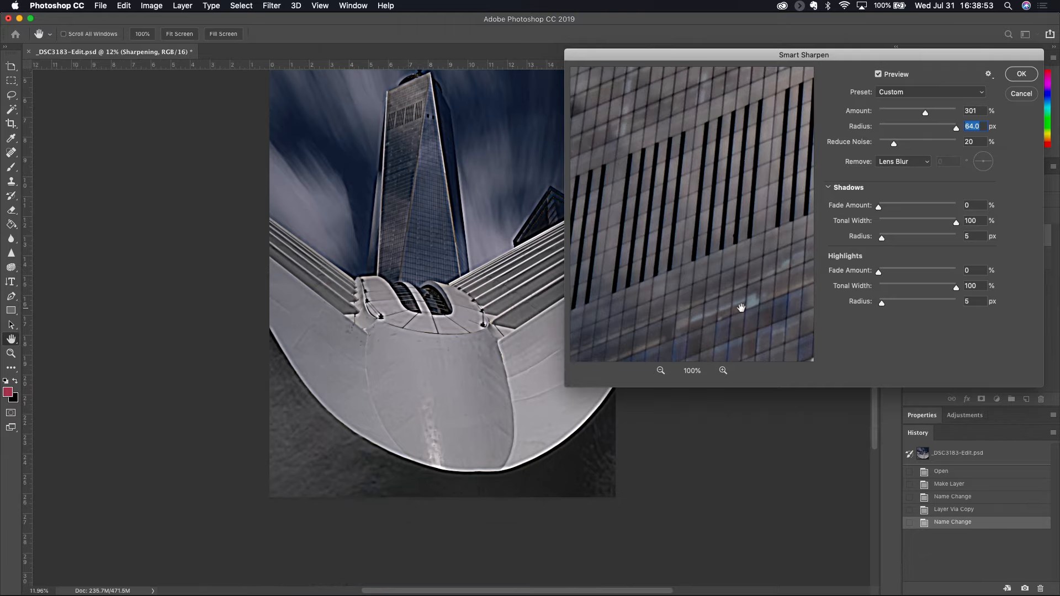
# - Set the main sharpening Radius to 2.0 px, with a Shadows Fade Amount of 50% and Radius of 50 px
pyautogui.moveTo(740, 300); pyautogui.dragTo(752, 177)
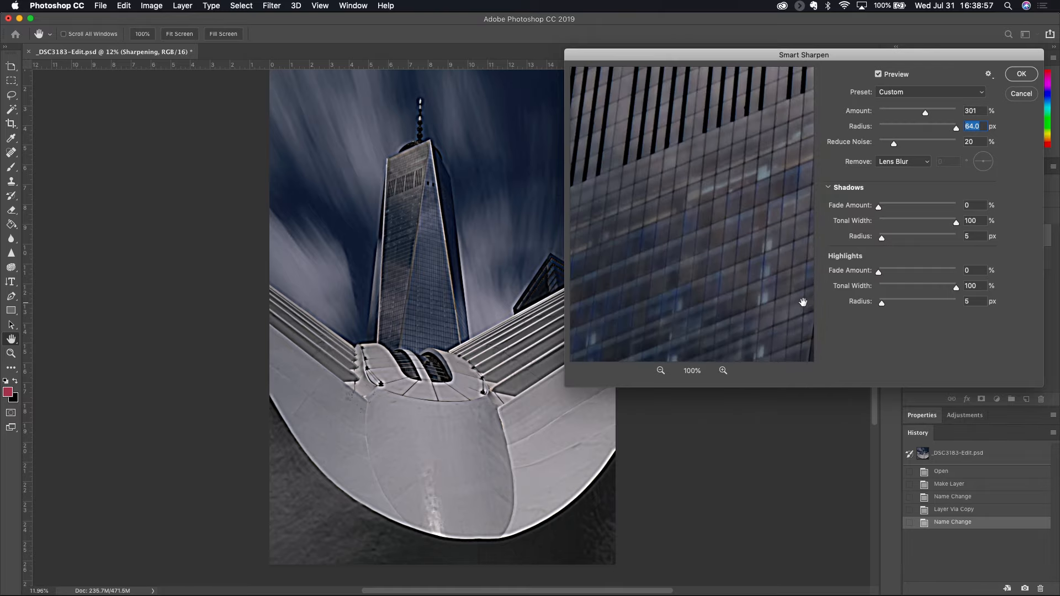
pyautogui.click(906, 127)
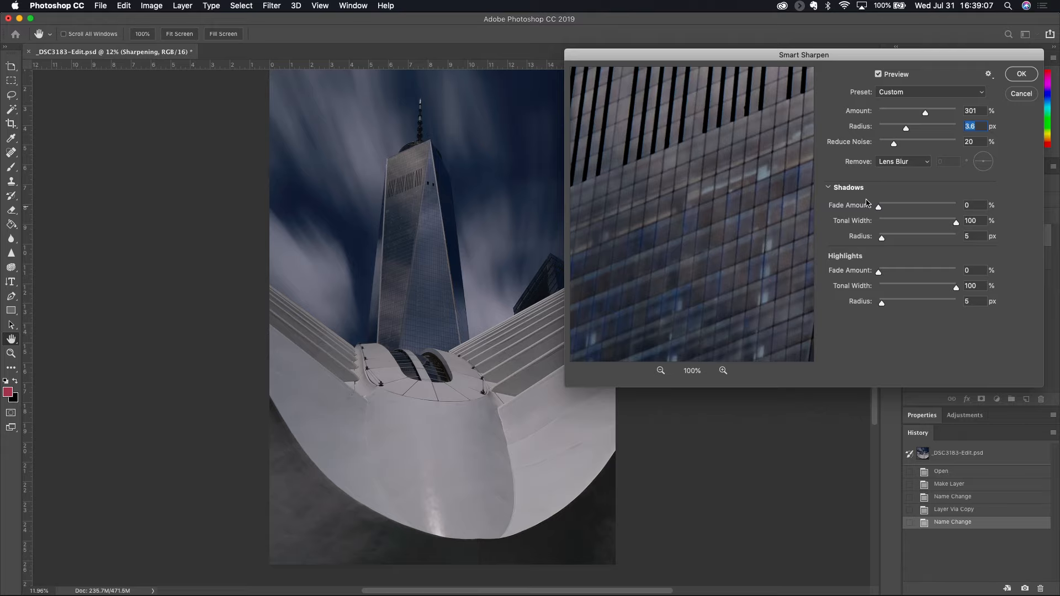
pyautogui.moveTo(906, 131); pyautogui.dragTo(897, 133)
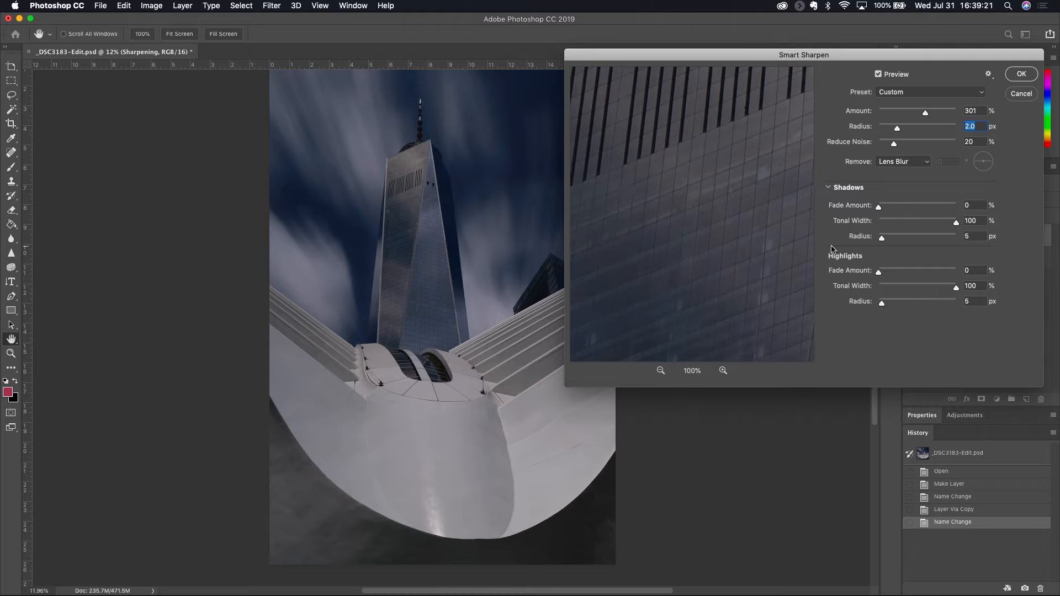
pyautogui.moveTo(880, 239); pyautogui.dragTo(916, 237)
pyautogui.moveTo(878, 207); pyautogui.dragTo(918, 208)
# - Set the Highlights Radius to 20 px and Fade Amount to 25%, reduce their Tonal Width, and apply Smart Sharpen
pyautogui.moveTo(880, 303); pyautogui.dragTo(895, 308)
pyautogui.moveTo(879, 275); pyautogui.dragTo(898, 274)
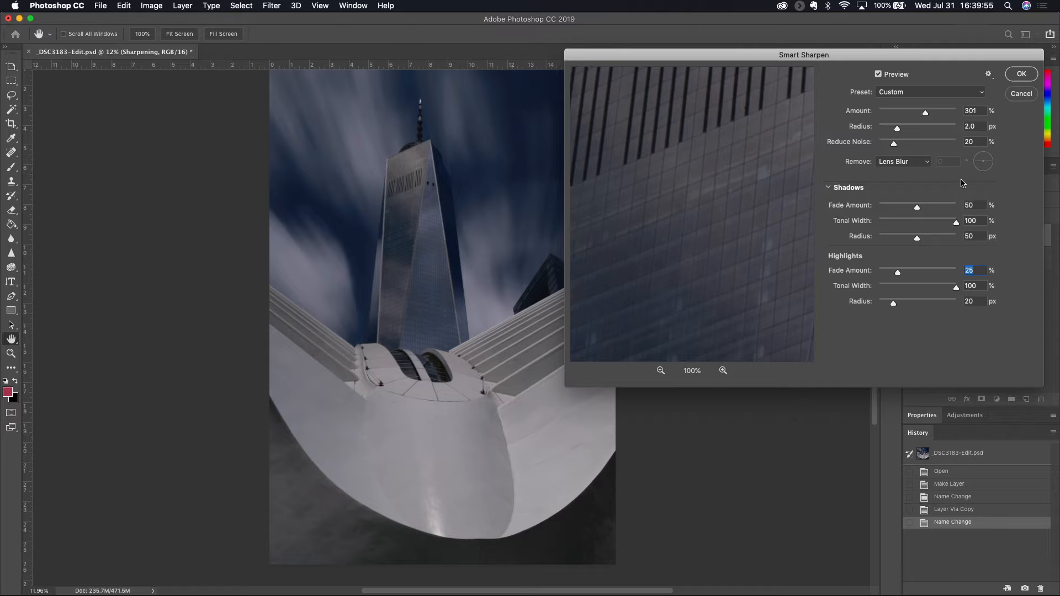
pyautogui.moveTo(956, 289); pyautogui.dragTo(903, 291)
pyautogui.click(1019, 75)
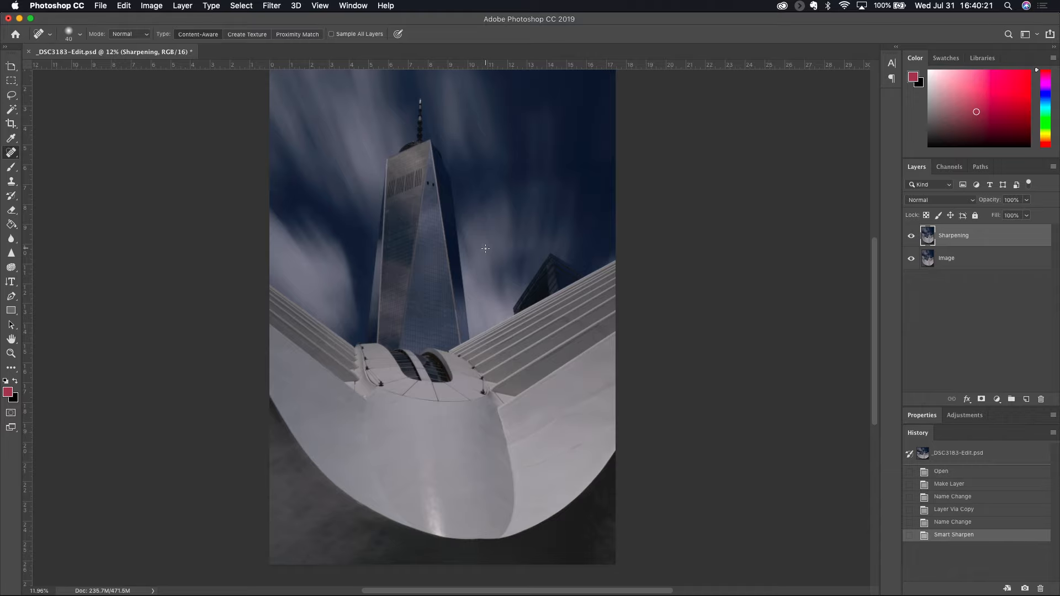
# - Compare the upper tower at 33.3% zoom with the Sharpening layer hidden and shown
pyautogui.keyDown('super'); pyautogui.click(425, 208); pyautogui.keyUp('super')
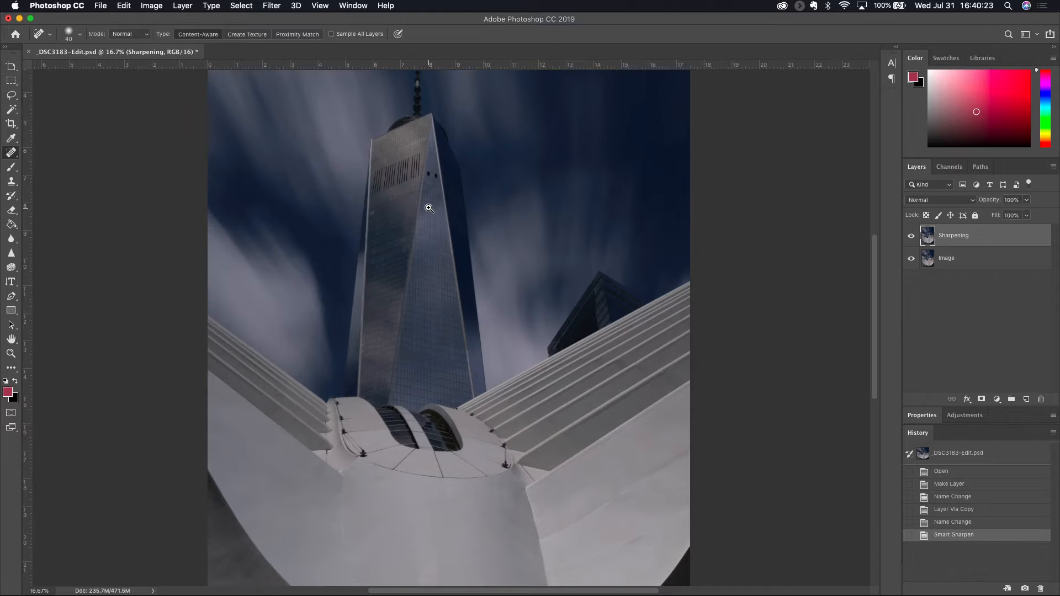
pyautogui.keyDown('super'); pyautogui.click(428, 207); pyautogui.keyUp('super')
pyautogui.keyDown('super'); pyautogui.click(428, 207); pyautogui.keyUp('super')
pyautogui.scroll(5, 429, 205)
pyautogui.hscroll(-4, 429, 205)
pyautogui.scroll(-3, 429, 204)
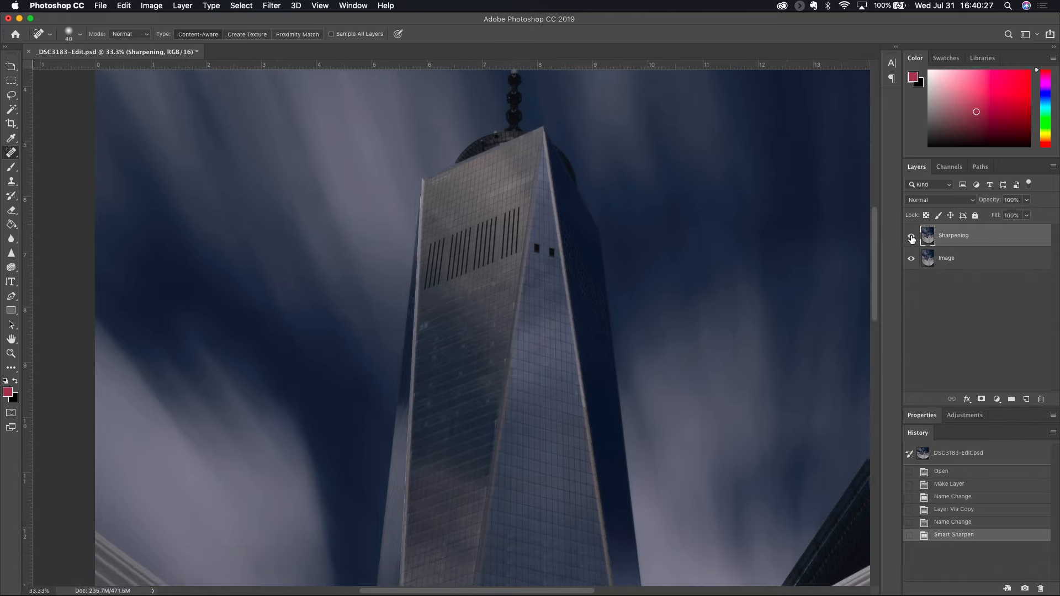
pyautogui.click(911, 237)
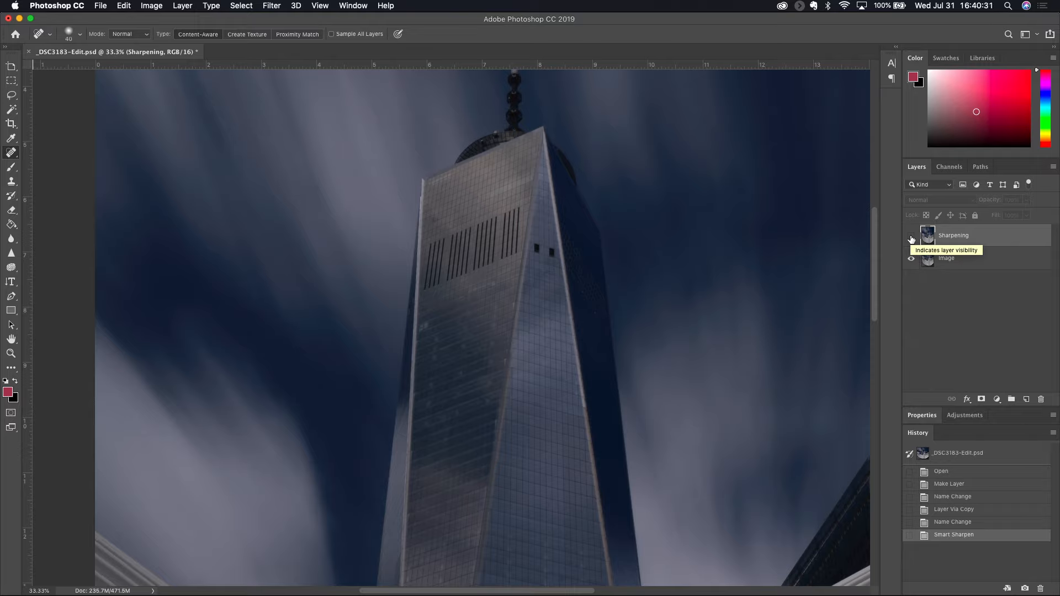
pyautogui.click(911, 237)
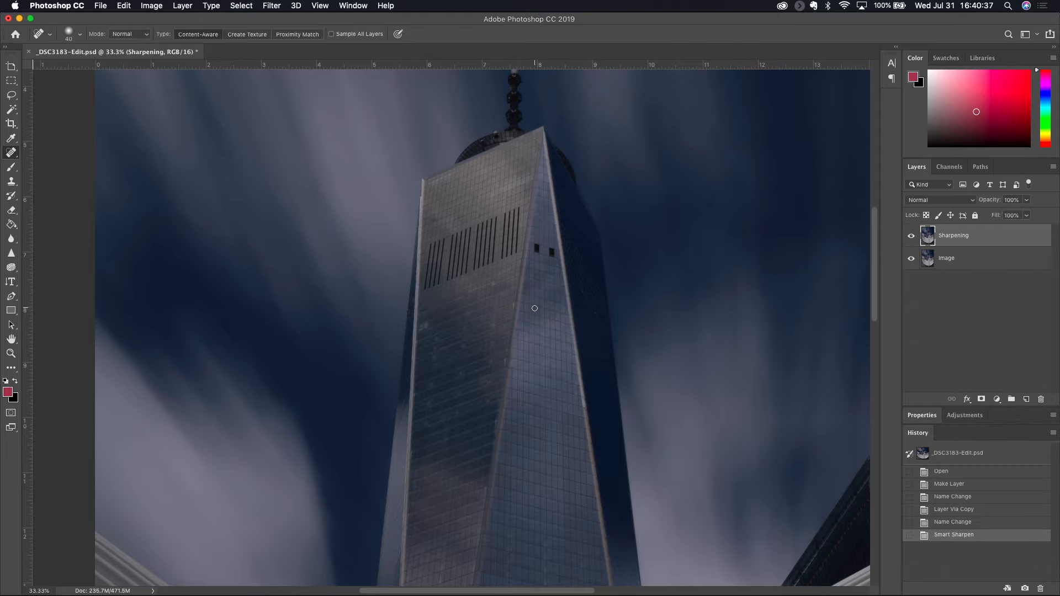
# - Compare the white curved roof panels at 100% zoom with the Sharpening layer hidden and shown
pyautogui.scroll(-10, 534, 308)
pyautogui.scroll(-8, 534, 308)
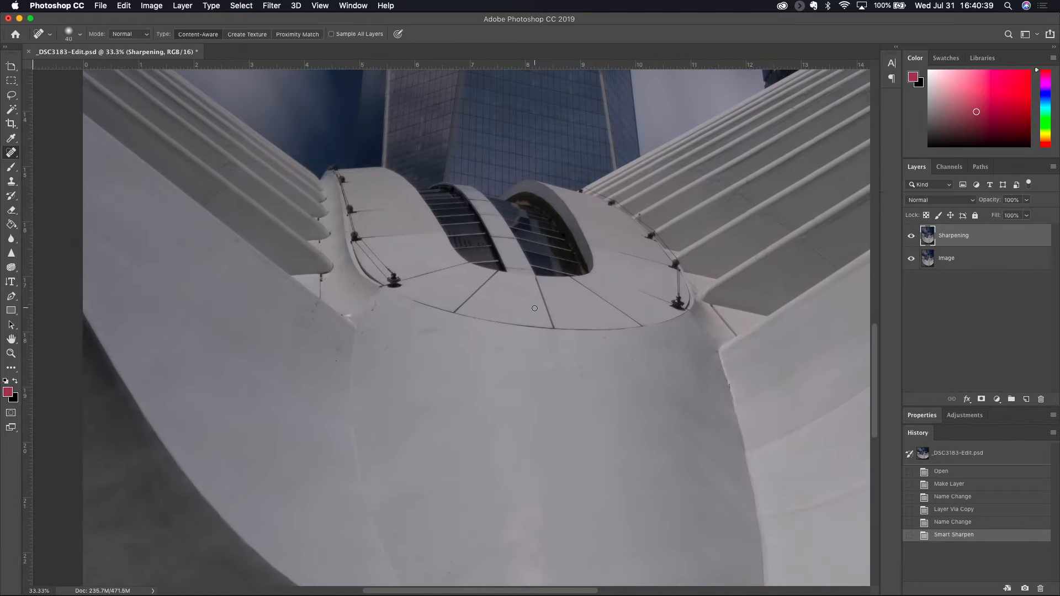
pyautogui.keyDown('super'); pyautogui.click(553, 293); pyautogui.keyUp('super')
pyautogui.keyDown('super'); pyautogui.click(553, 293); pyautogui.keyUp('super')
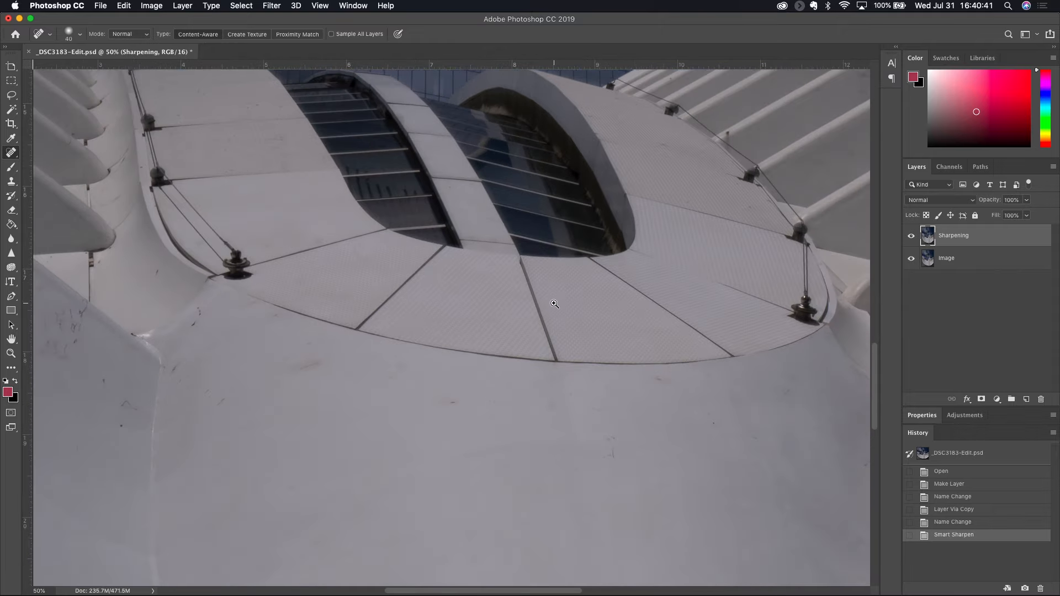
pyautogui.keyDown('super'); pyautogui.click(577, 323); pyautogui.keyUp('super')
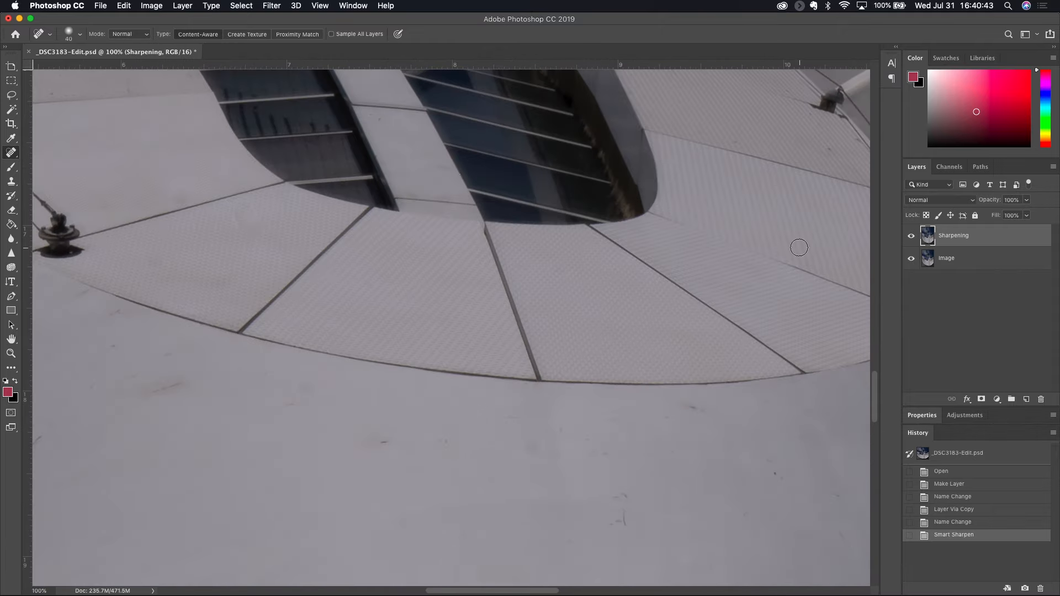
pyautogui.click(910, 236)
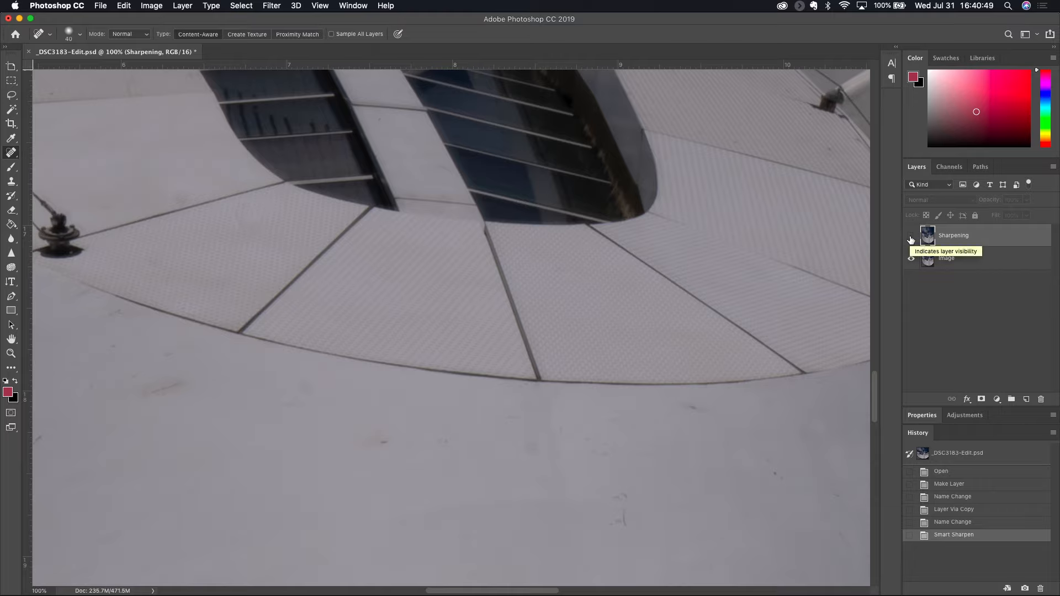
pyautogui.click(911, 239)
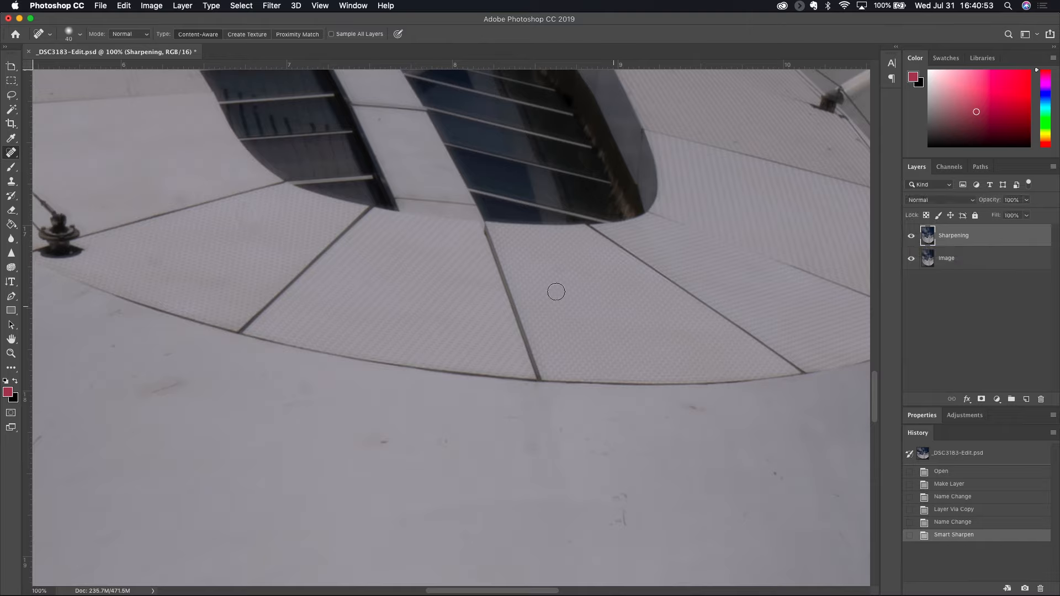
# - Compare the tower's top at 100% with the Sharpening layer hidden and shown, and fit the whole image in view
pyautogui.moveTo(567, 278)
pyautogui.mouseDown()
pyautogui.moveTo(568, 353)
pyautogui.moveTo(593, 447)
pyautogui.mouseUp()
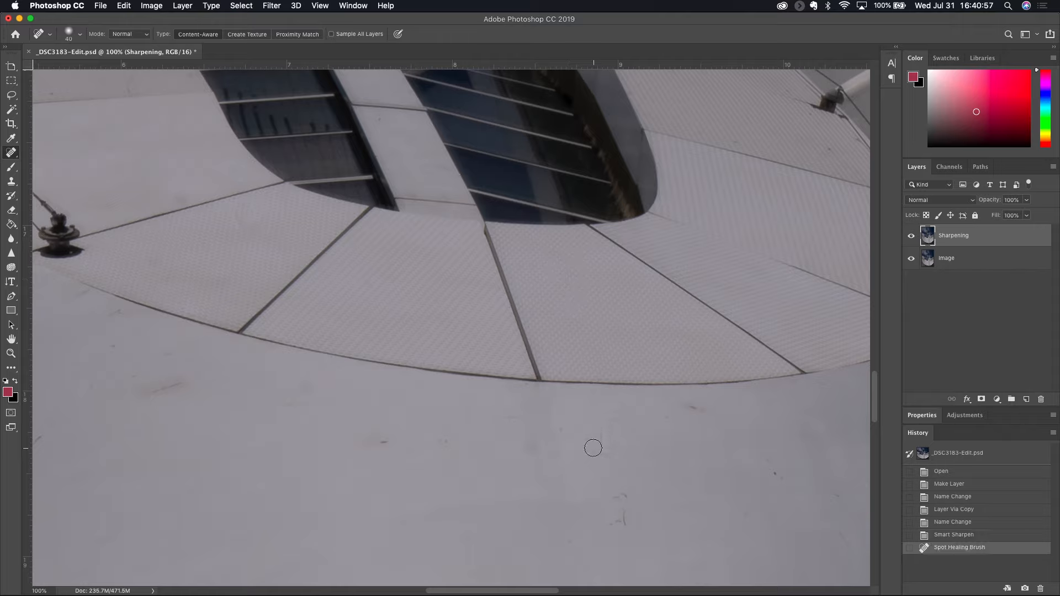
pyautogui.press('super+z')
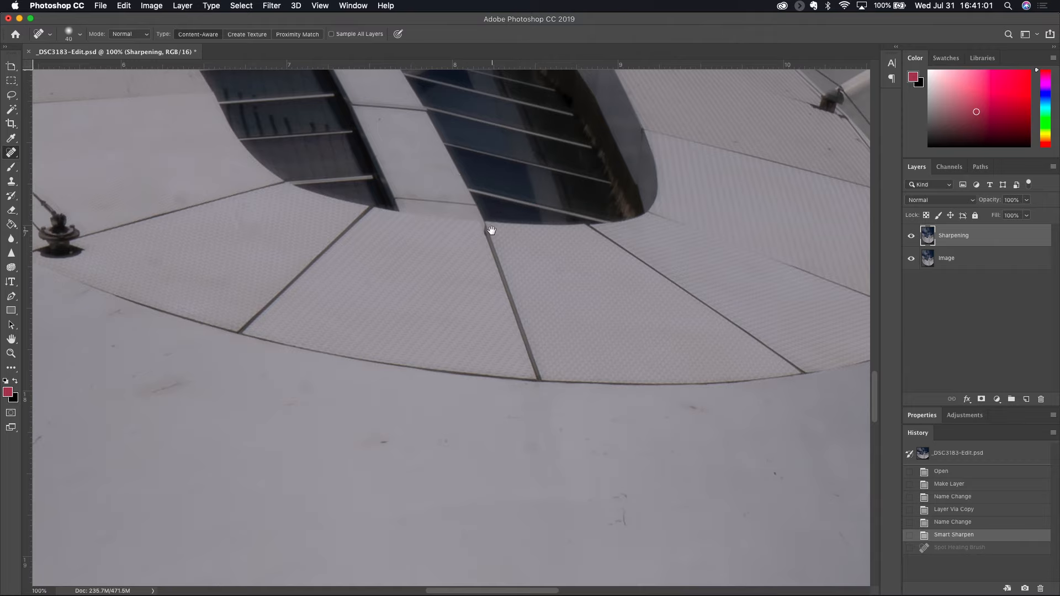
pyautogui.moveTo(489, 229); pyautogui.dragTo(525, 447)
pyautogui.moveTo(498, 237); pyautogui.dragTo(636, 403)
pyautogui.moveTo(556, 169); pyautogui.dragTo(554, 444)
pyautogui.moveTo(562, 239); pyautogui.dragTo(620, 329)
pyautogui.moveTo(612, 227); pyautogui.dragTo(672, 458)
pyautogui.moveTo(700, 281); pyautogui.dragTo(681, 442)
pyautogui.moveTo(708, 149); pyautogui.dragTo(696, 355)
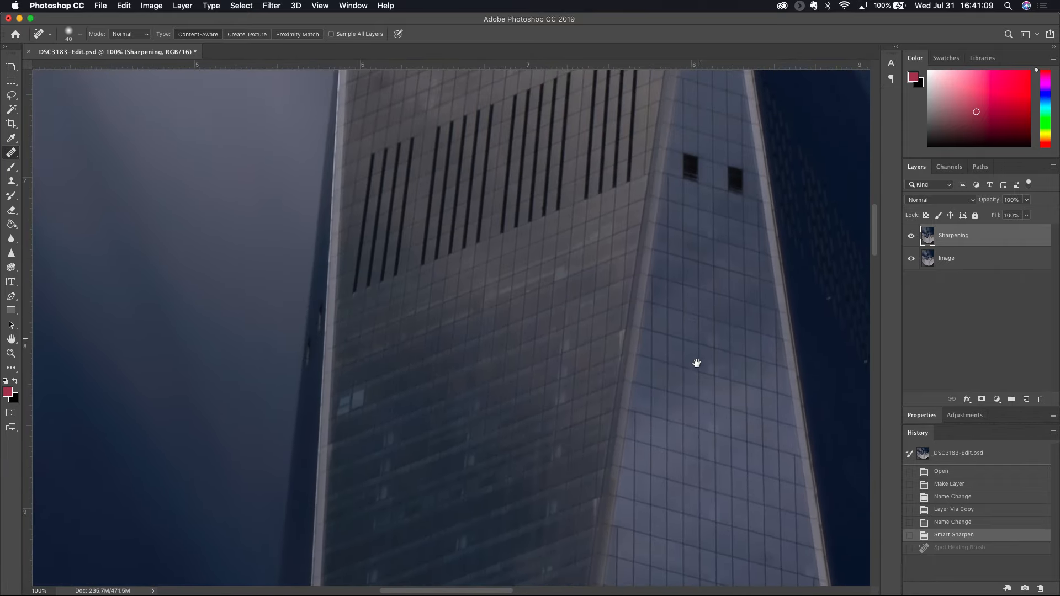
pyautogui.moveTo(692, 293); pyautogui.dragTo(686, 440)
pyautogui.moveTo(705, 353); pyautogui.dragTo(697, 489)
pyautogui.click(911, 237)
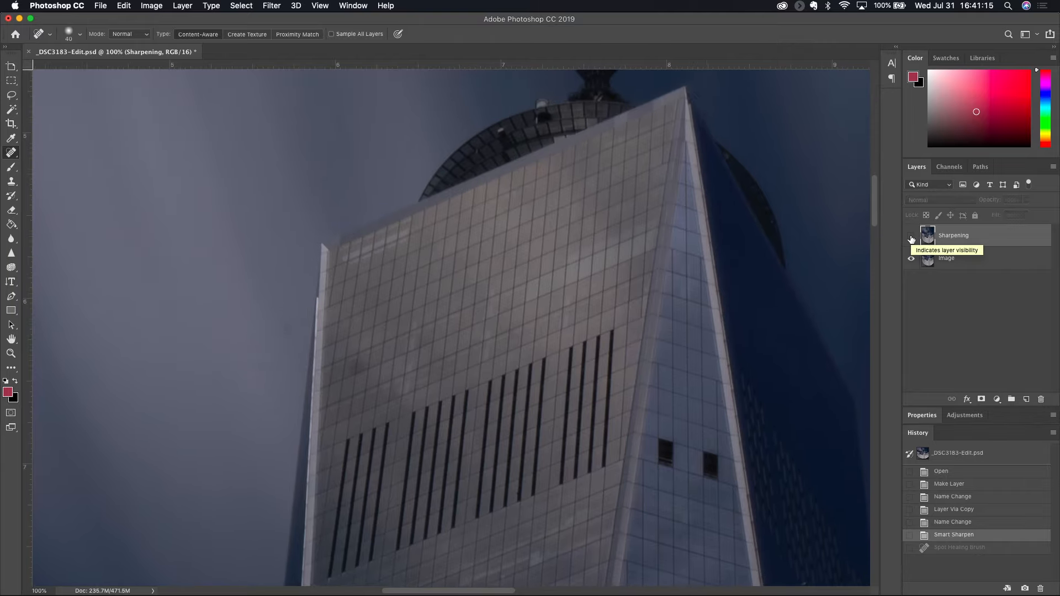
pyautogui.click(911, 236)
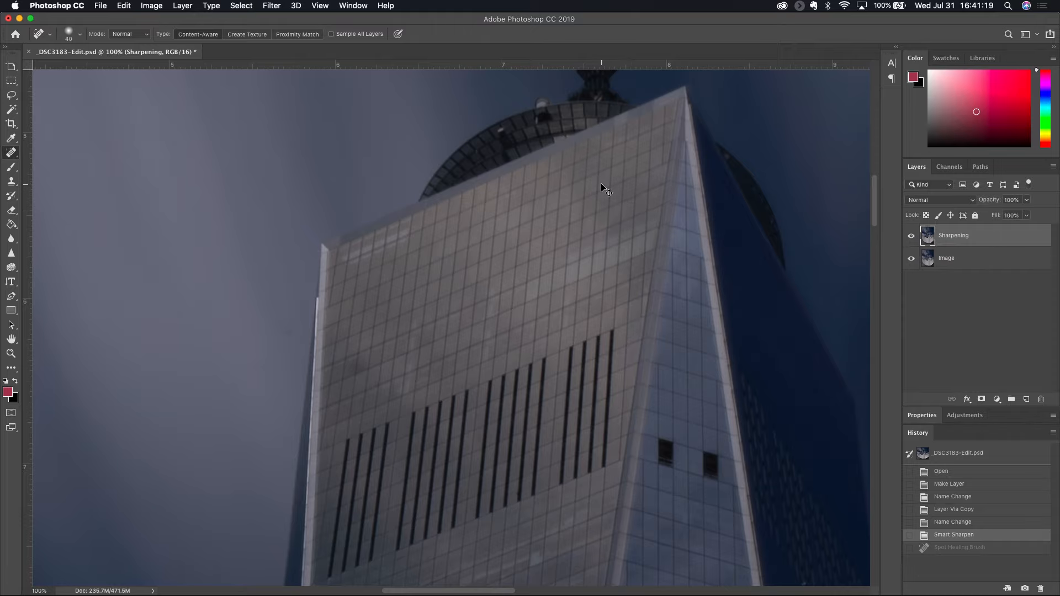
pyautogui.press('super+0')
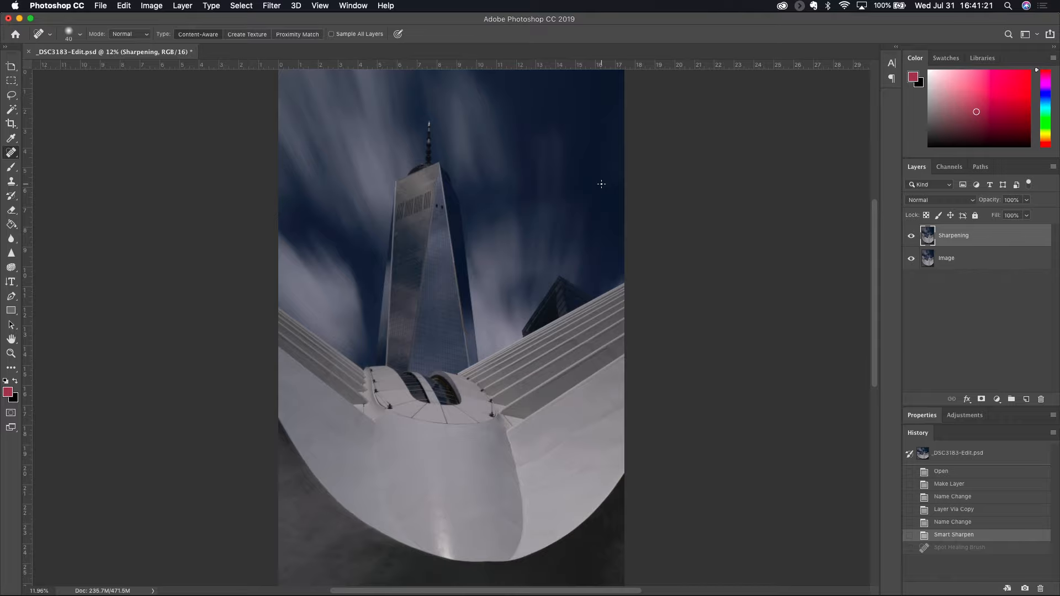